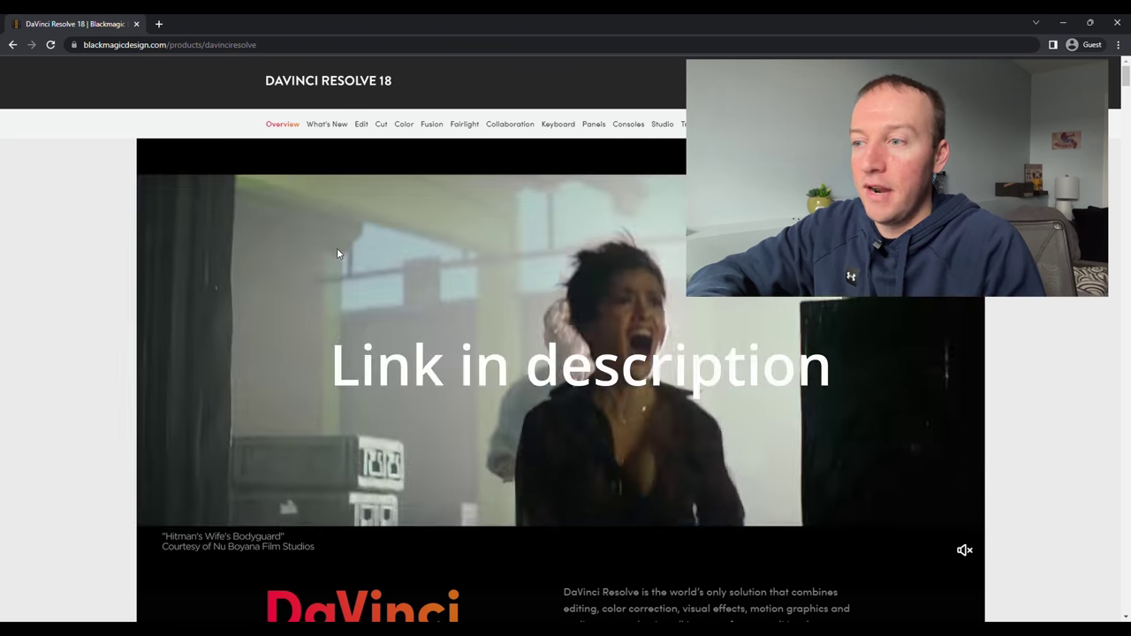
# Scroll to Free Download Now and choose the Windows build of DaVinci Resolve 18.
pyautogui.scroll(-5, 480, 242)
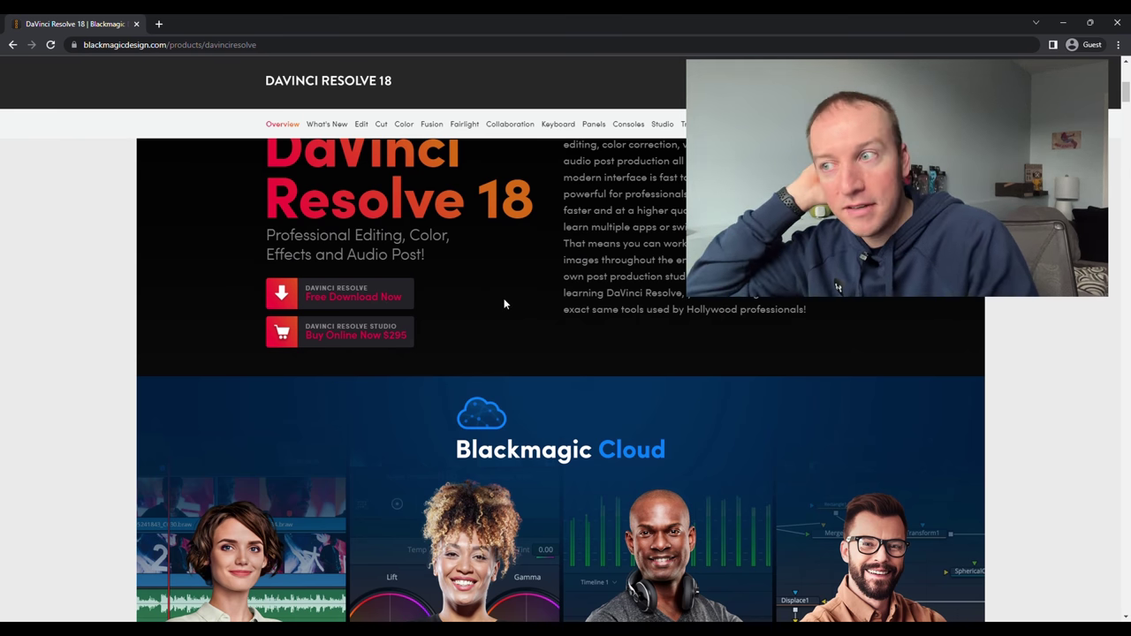
pyautogui.click(373, 302)
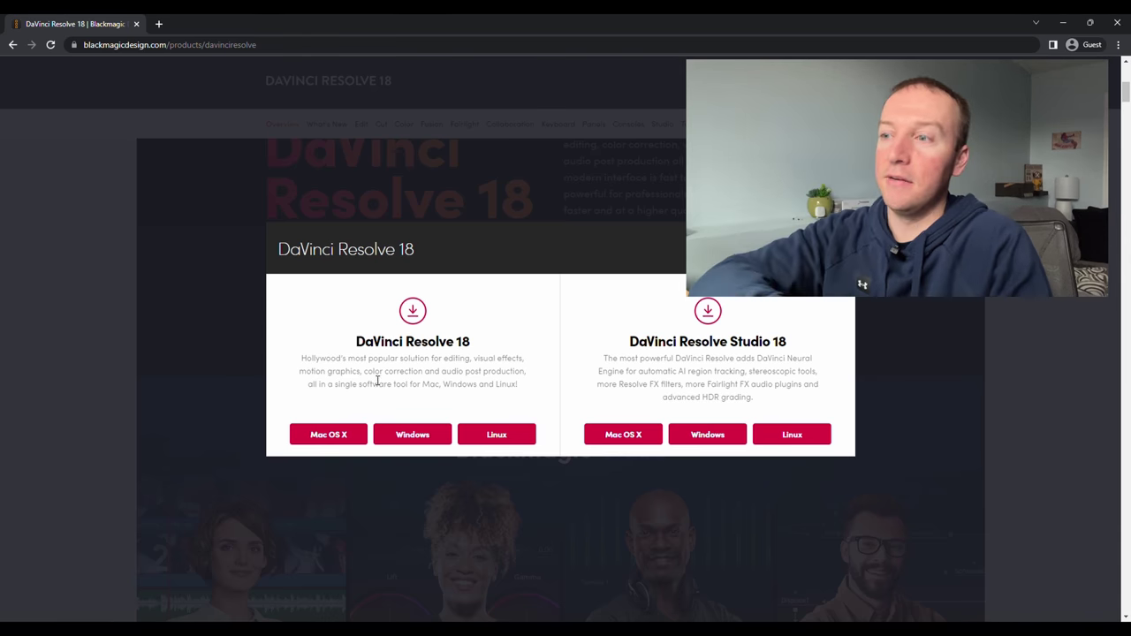
pyautogui.click(404, 434)
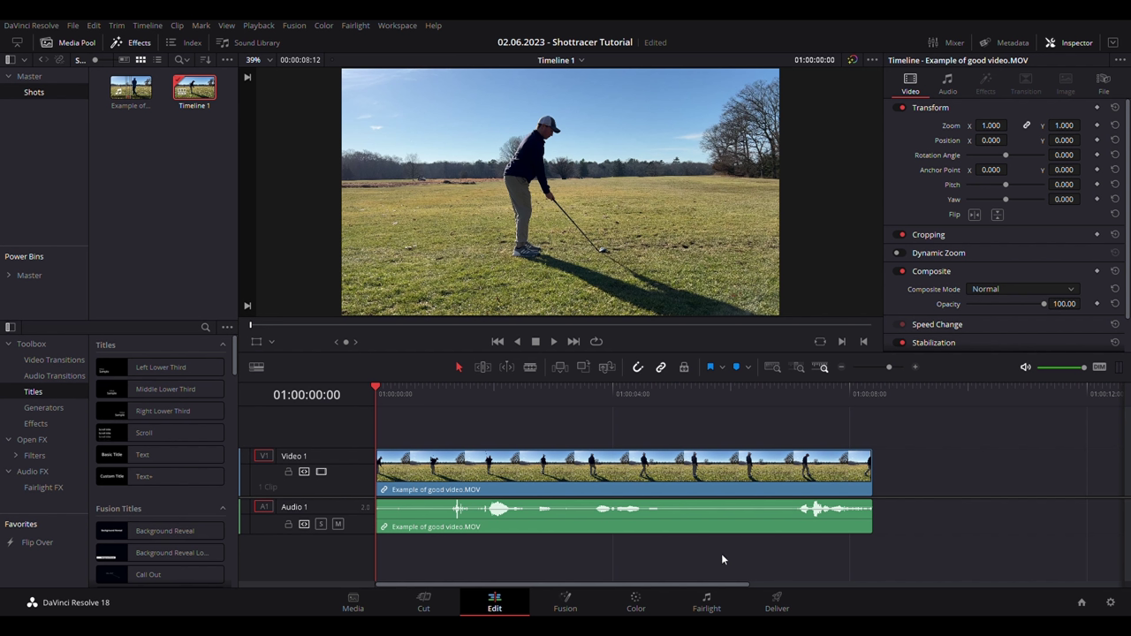
# Play Example of good video.MOV on Timeline 1 from its first frame.
pyautogui.press('space')
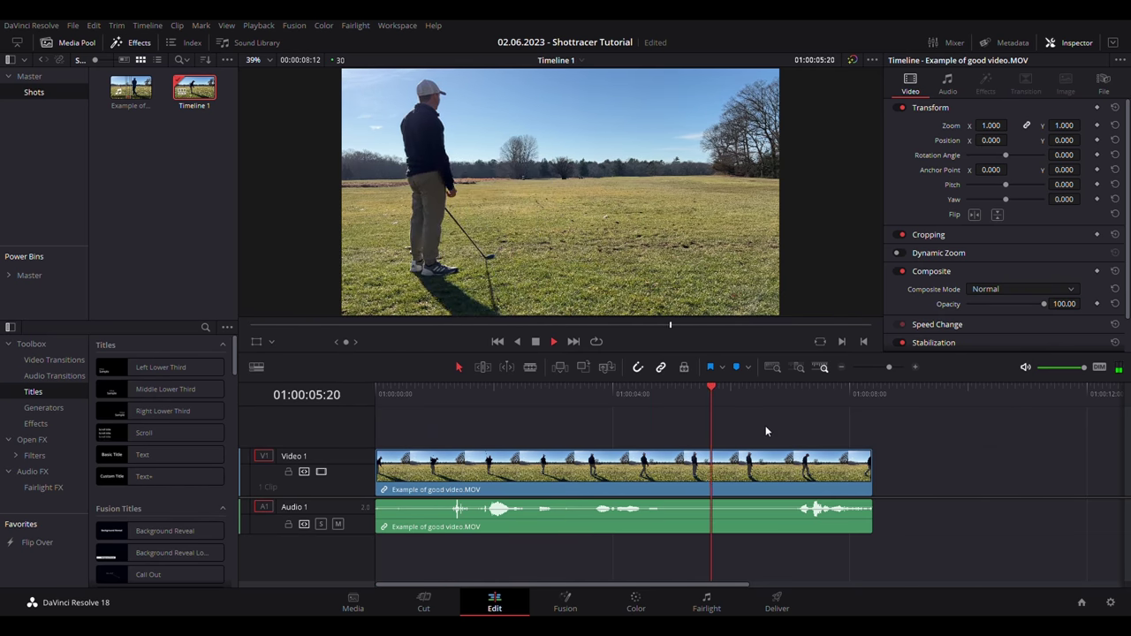
# Stop playback, select the golf clip, replay it, and rewind to 01:00:00:00.
pyautogui.click(683, 393)
pyautogui.press('Home')
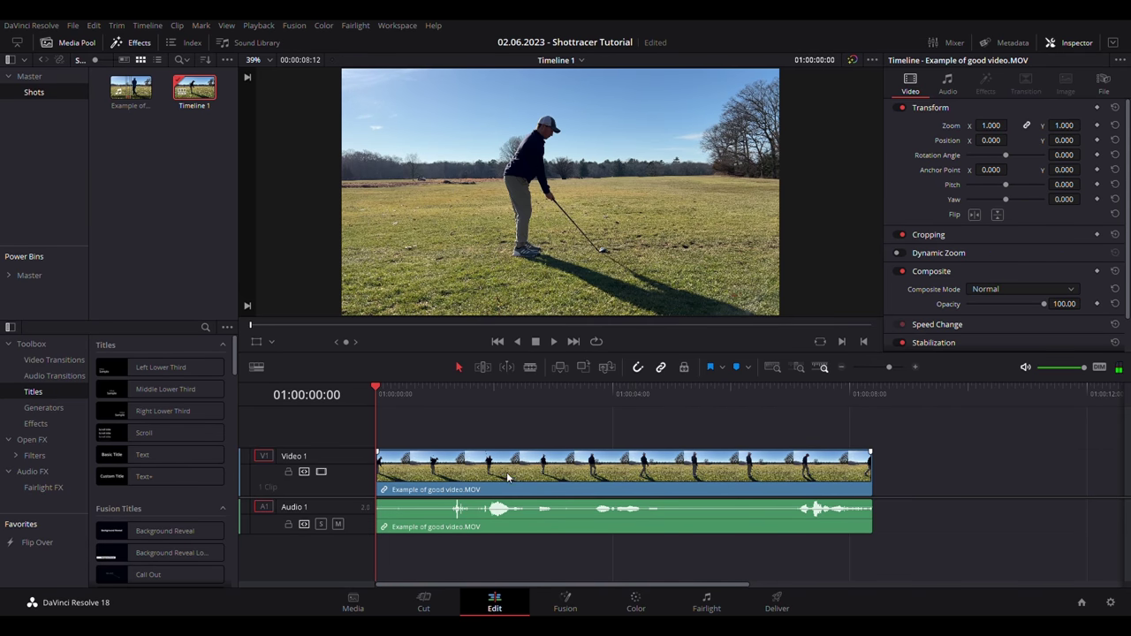
pyautogui.click(504, 479)
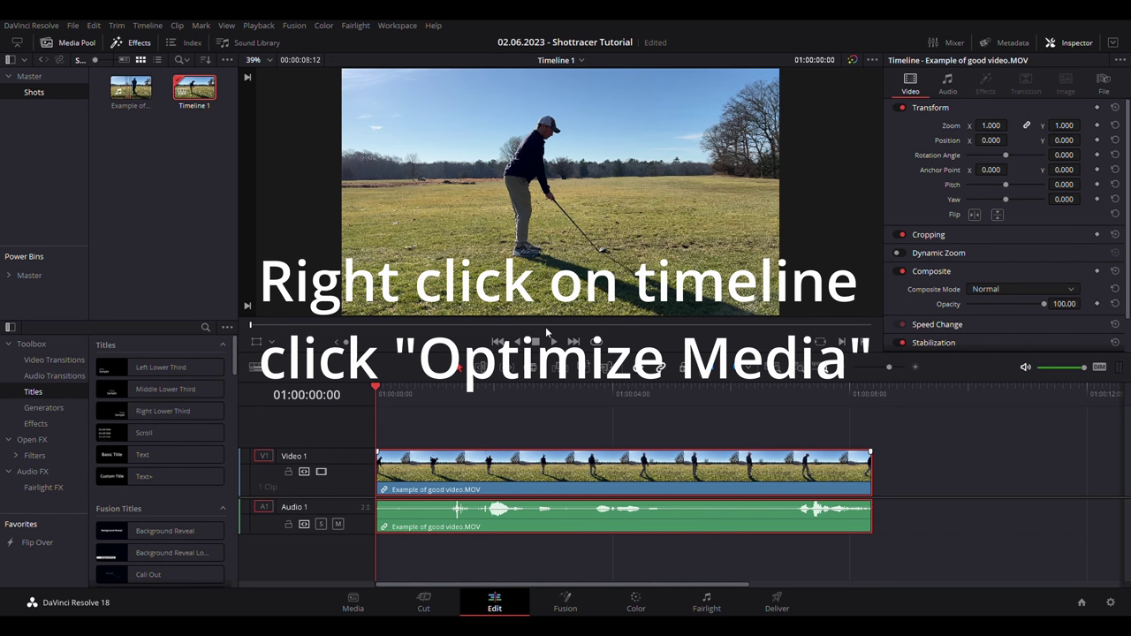
pyautogui.press('space')
pyautogui.press('space')
pyautogui.press('Home')
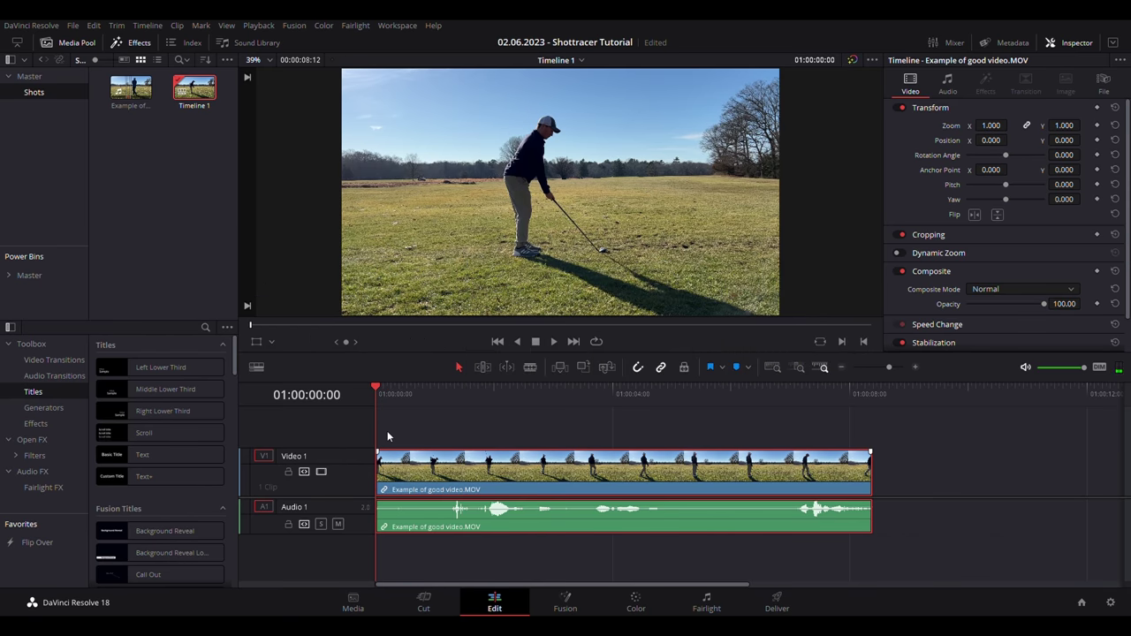
# Open the clip in Fusion with Effects hidden, MediaOut1 in both viewers, right viewer at 72%.
pyautogui.click(570, 608)
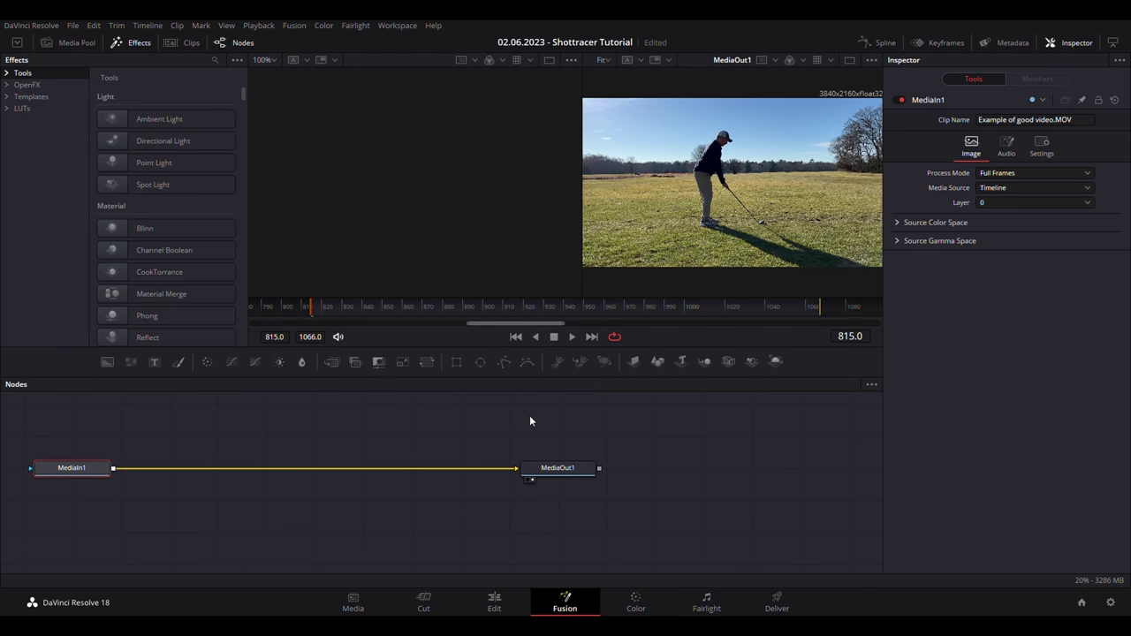
pyautogui.click(134, 42)
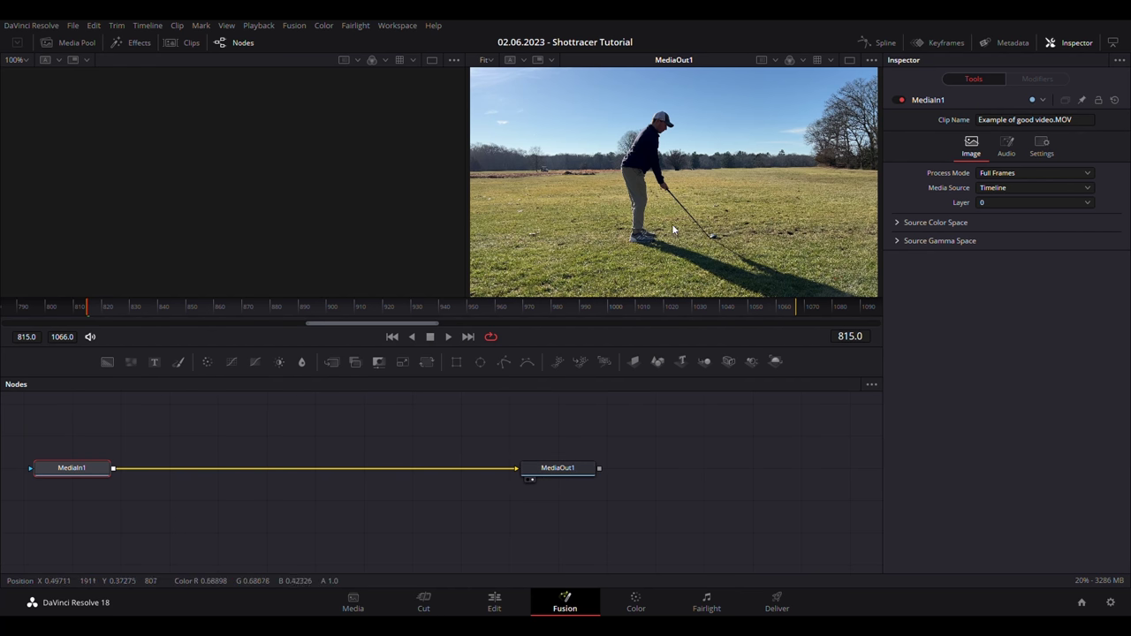
pyautogui.click(551, 475)
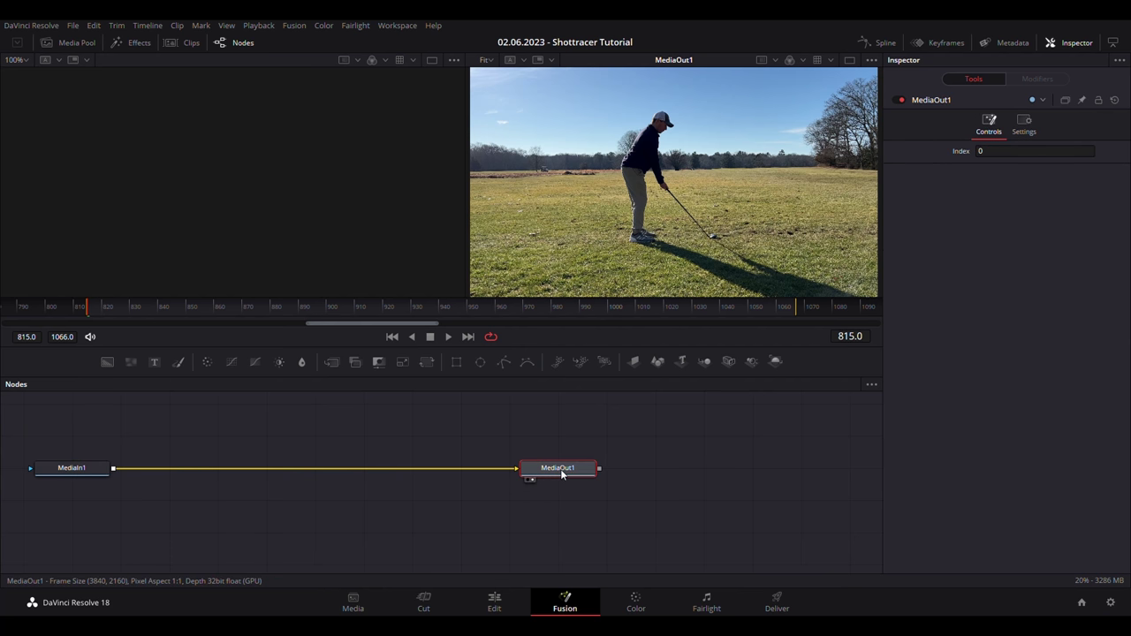
pyautogui.press('1')
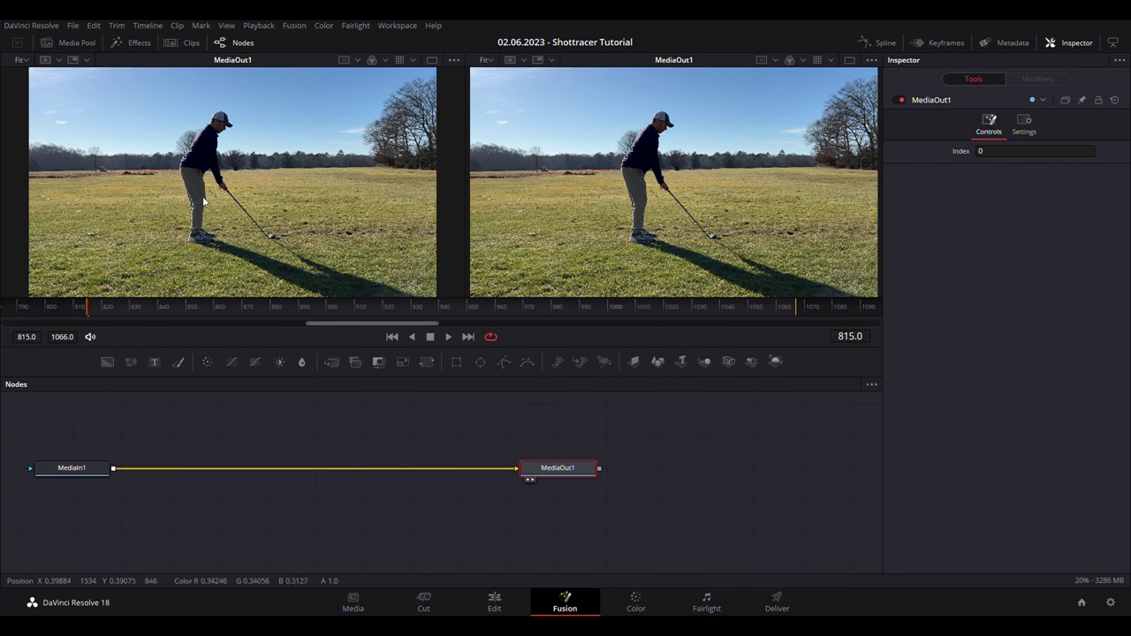
pyautogui.scroll(3, 738, 252)
pyautogui.scroll(-2, 687, 213)
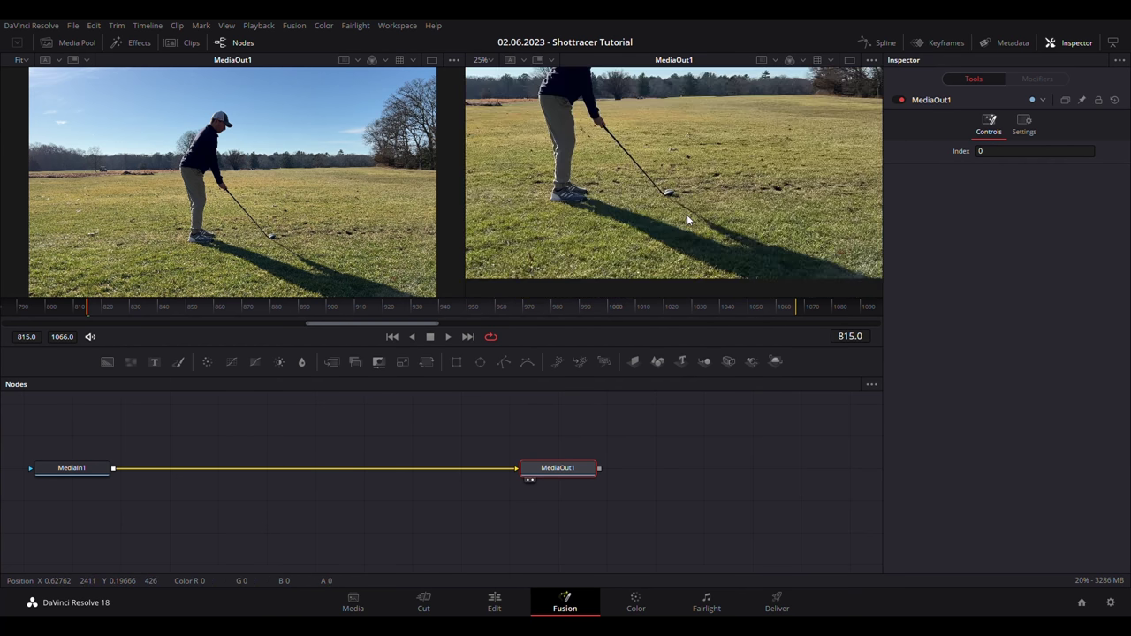
pyautogui.scroll(-3, 705, 224)
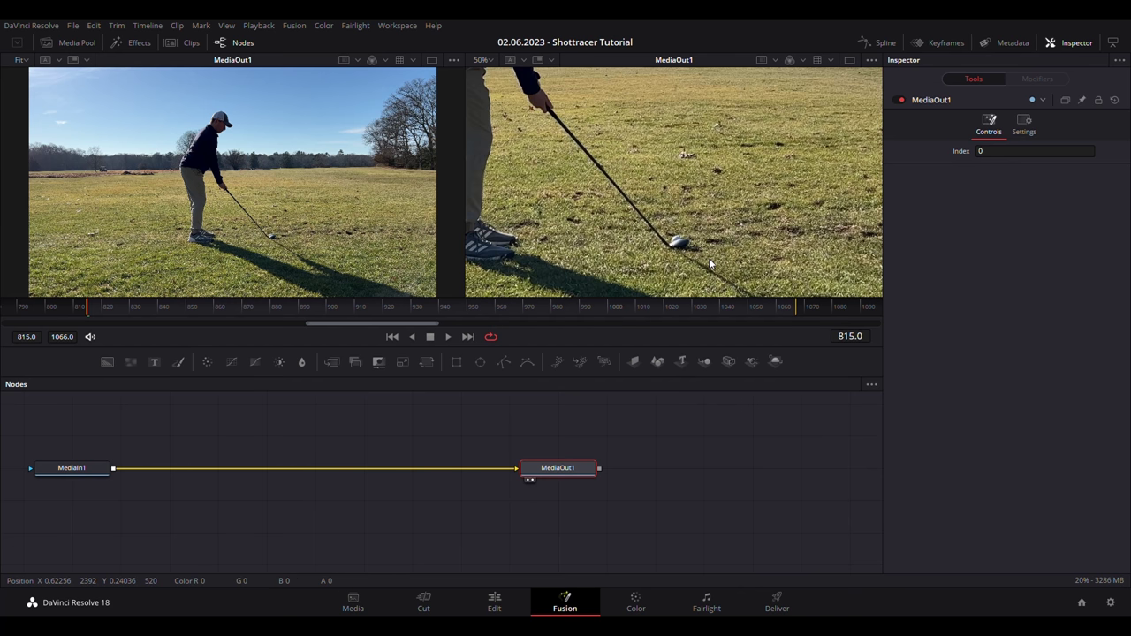
pyautogui.scroll(4, 710, 264)
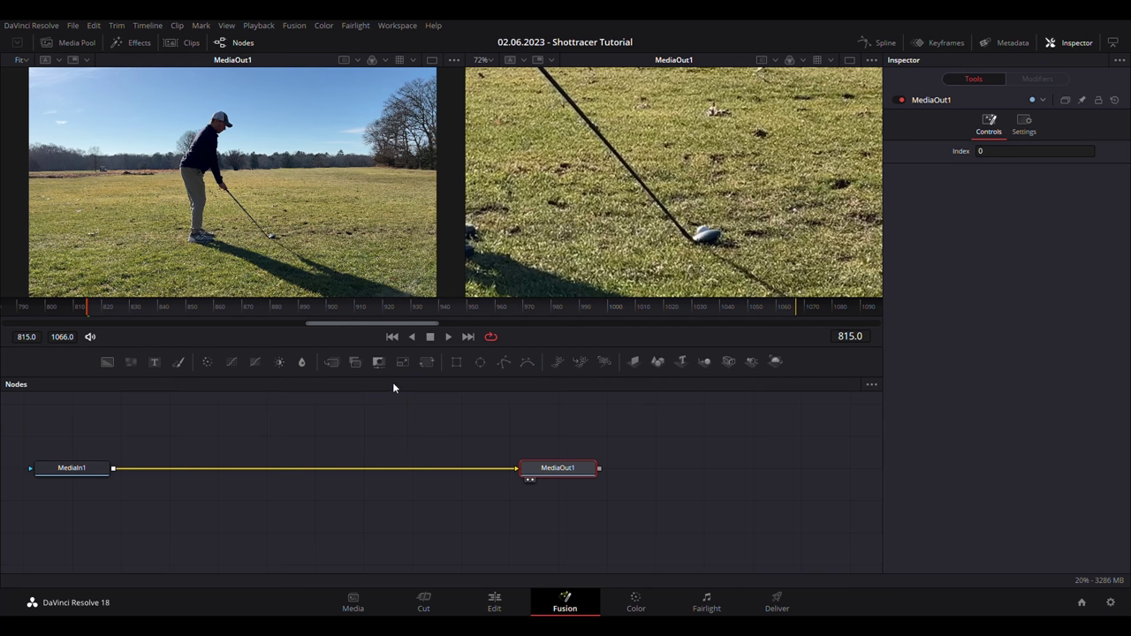
# Play the swing and stop at frame 853, just before impact.
pyautogui.press('space')
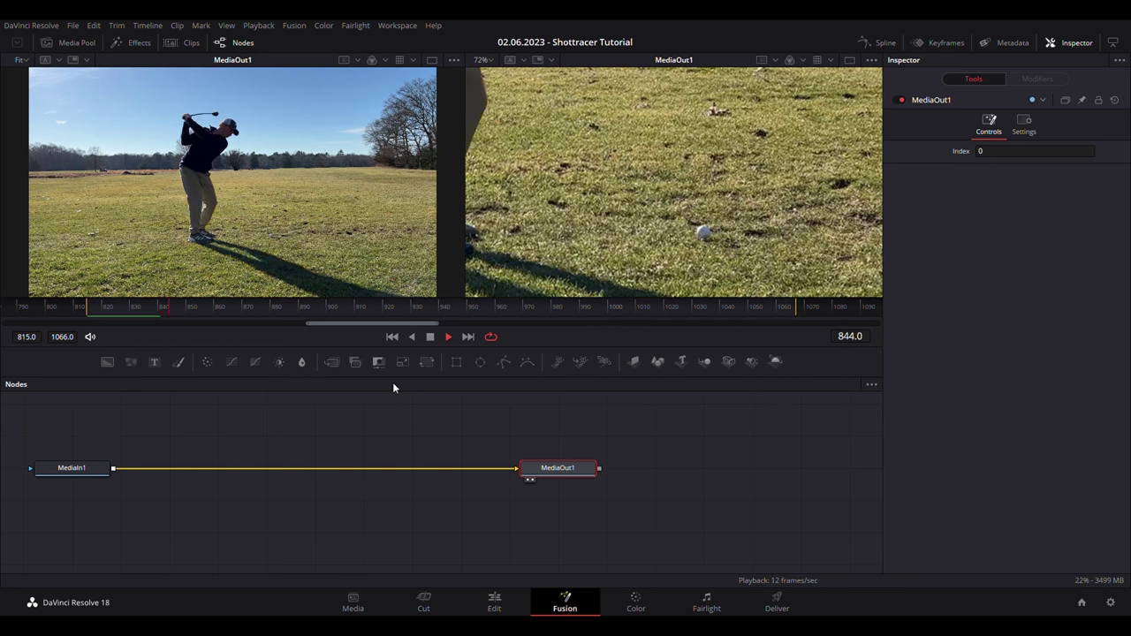
pyautogui.press('space')
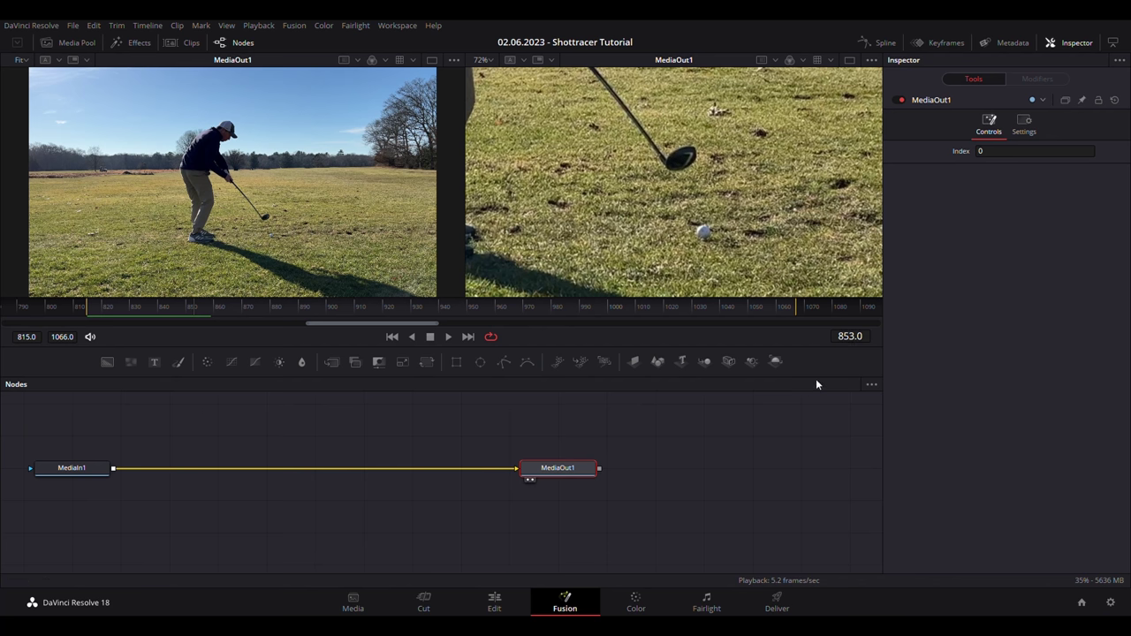
# Insert a Paint1 node between MediaIn1 and MediaOut1.
pyautogui.click(102, 467)
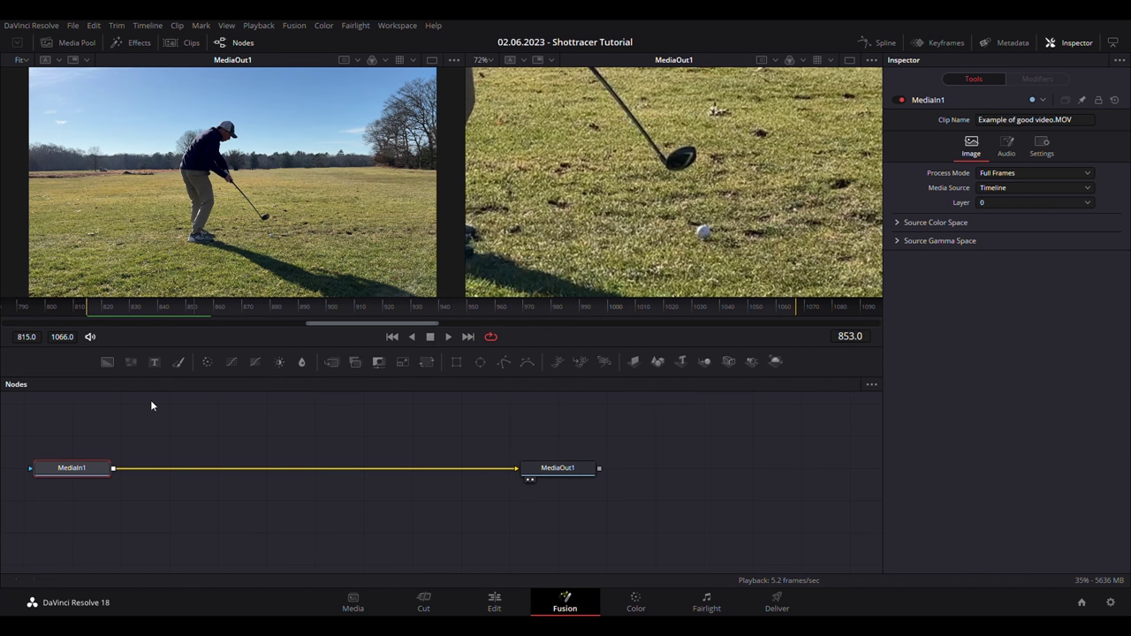
pyautogui.click(183, 363)
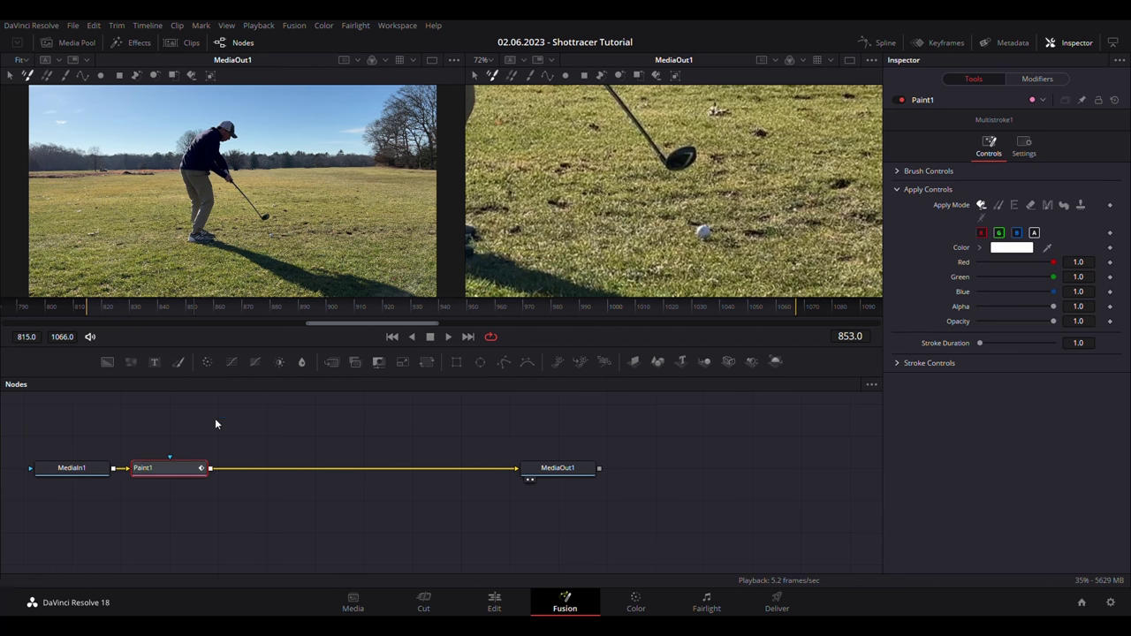
pyautogui.moveTo(186, 473); pyautogui.dragTo(282, 476)
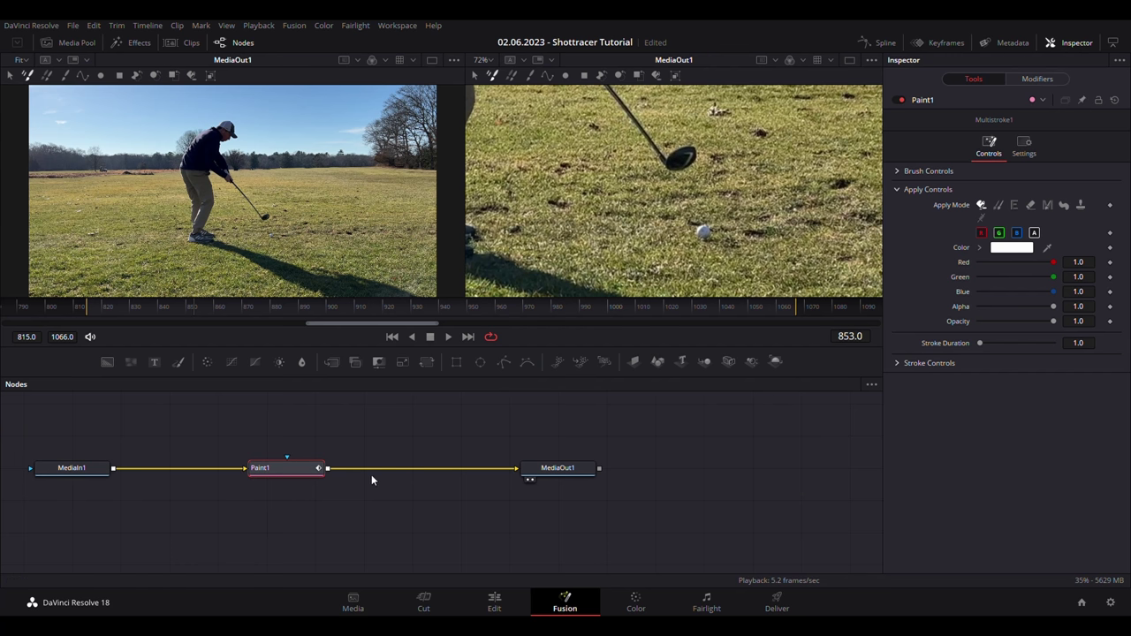
# Start a polyline stroke at the golf ball and set its opacity to 0.0.
pyautogui.click(550, 77)
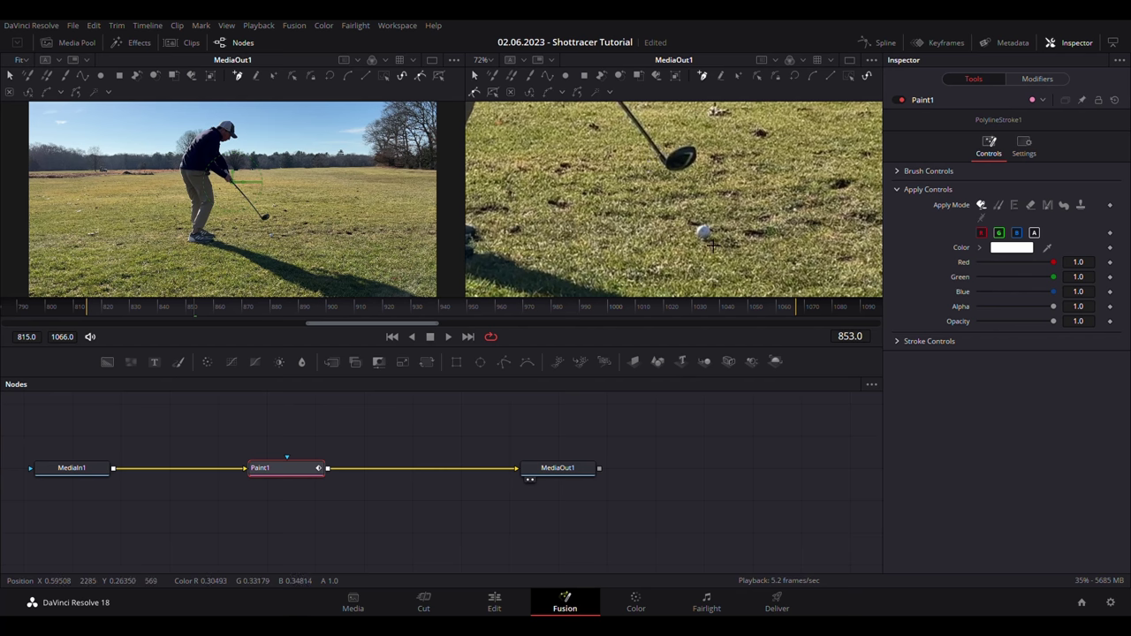
pyautogui.click(713, 245)
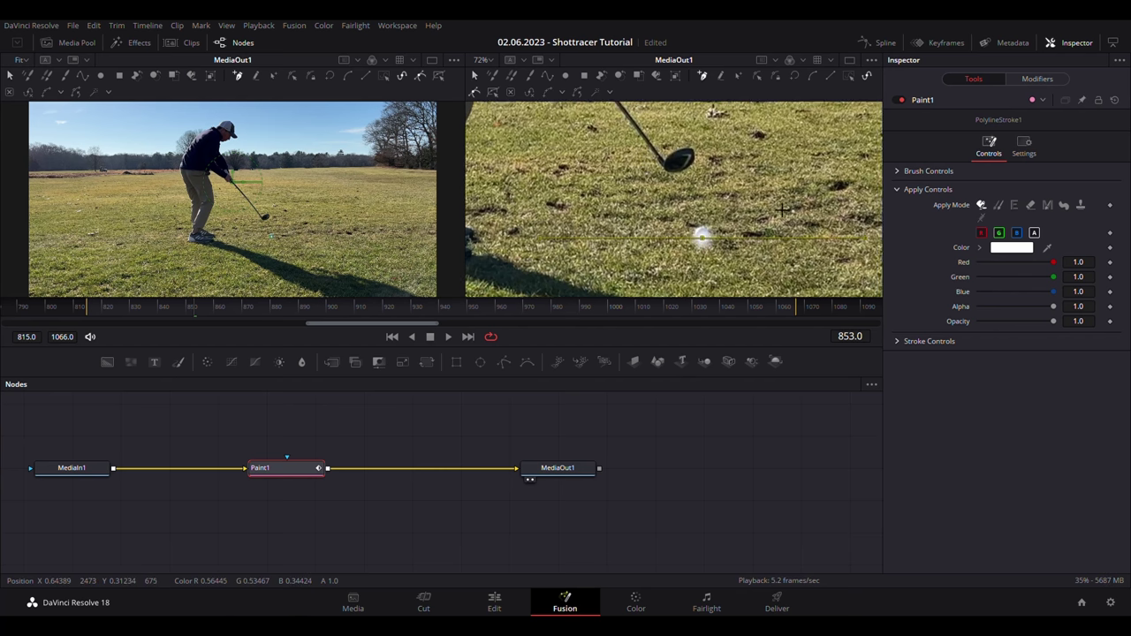
pyautogui.moveTo(776, 213); pyautogui.dragTo(737, 237)
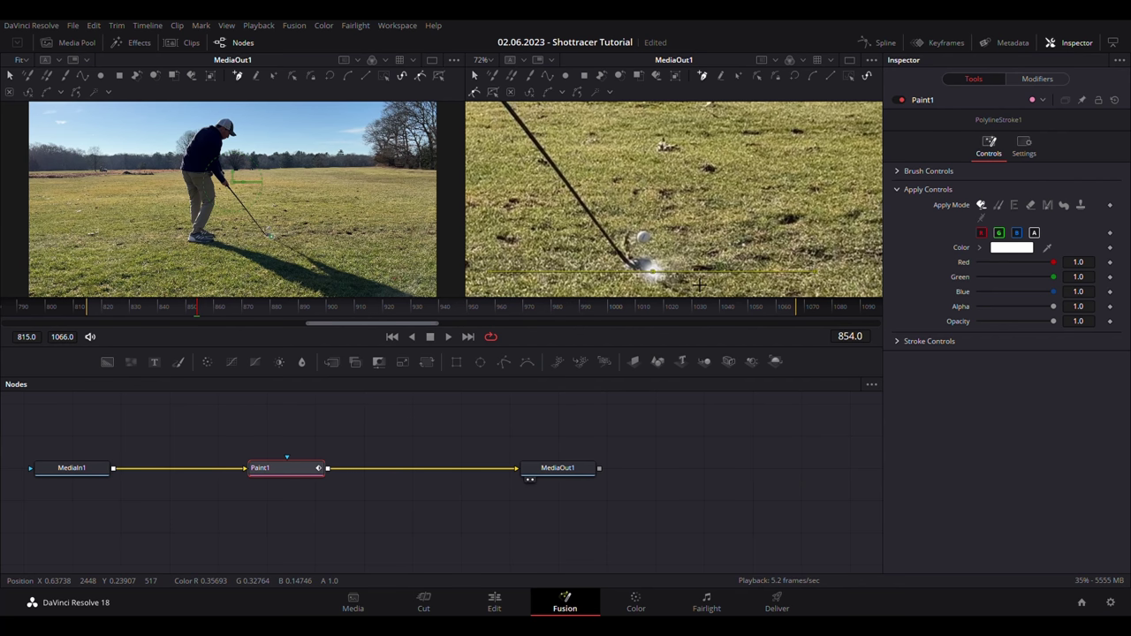
pyautogui.moveTo(646, 242); pyautogui.dragTo(653, 271)
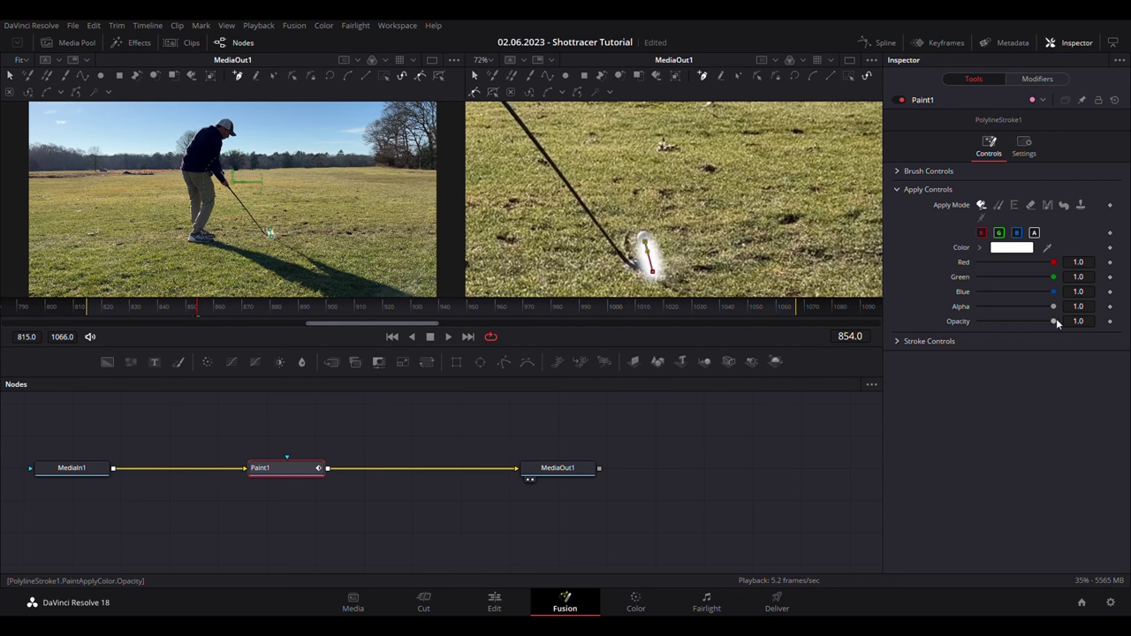
pyautogui.moveTo(1054, 321); pyautogui.dragTo(960, 326)
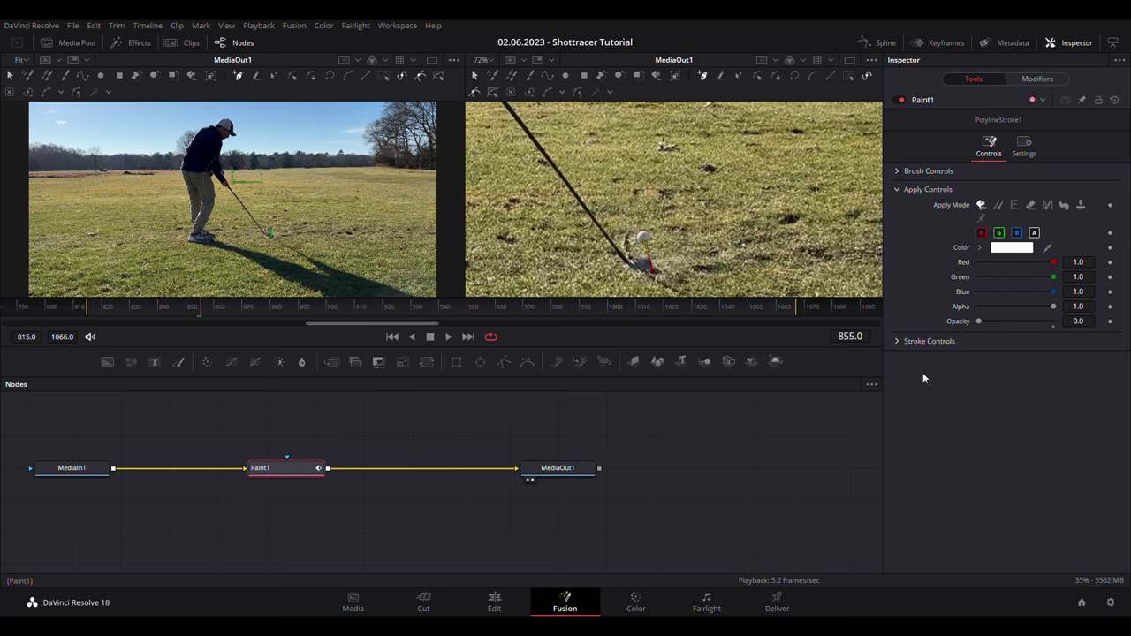
# Add the first tracer points following the ball frame by frame just after impact.
pyautogui.press('Right')
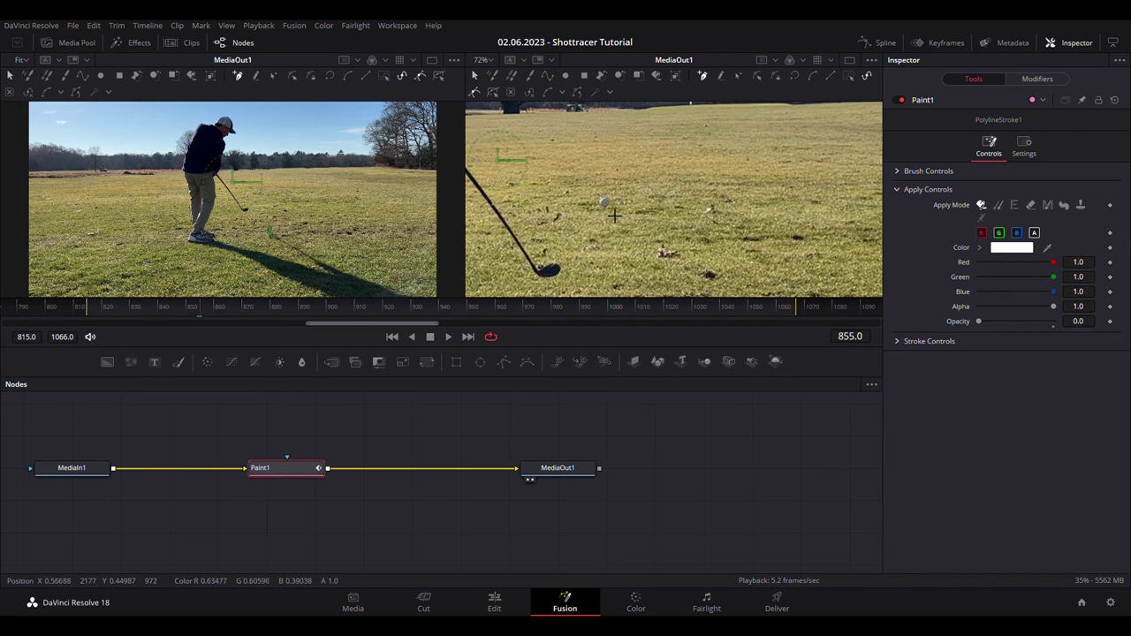
pyautogui.click(604, 203)
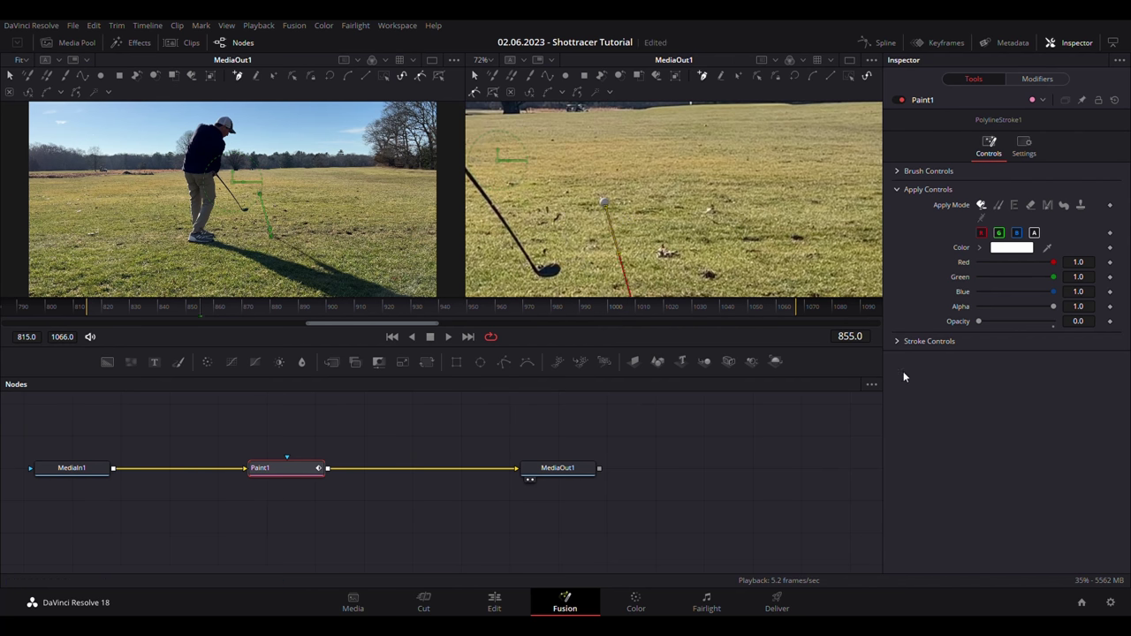
pyautogui.press('Right')
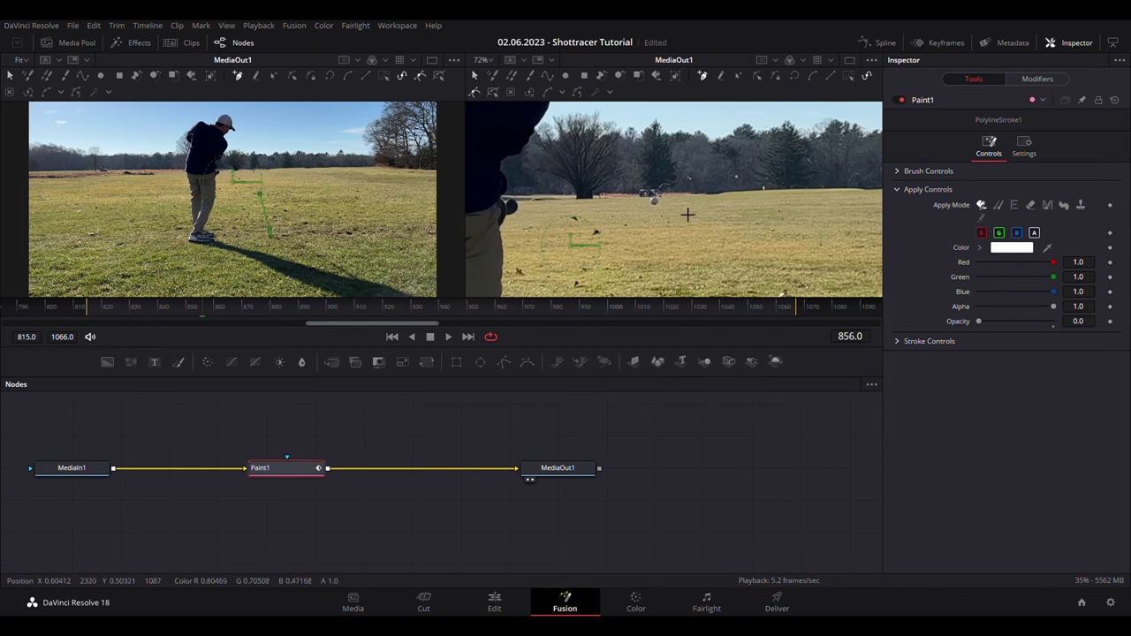
pyautogui.moveTo(747, 220); pyautogui.dragTo(723, 207)
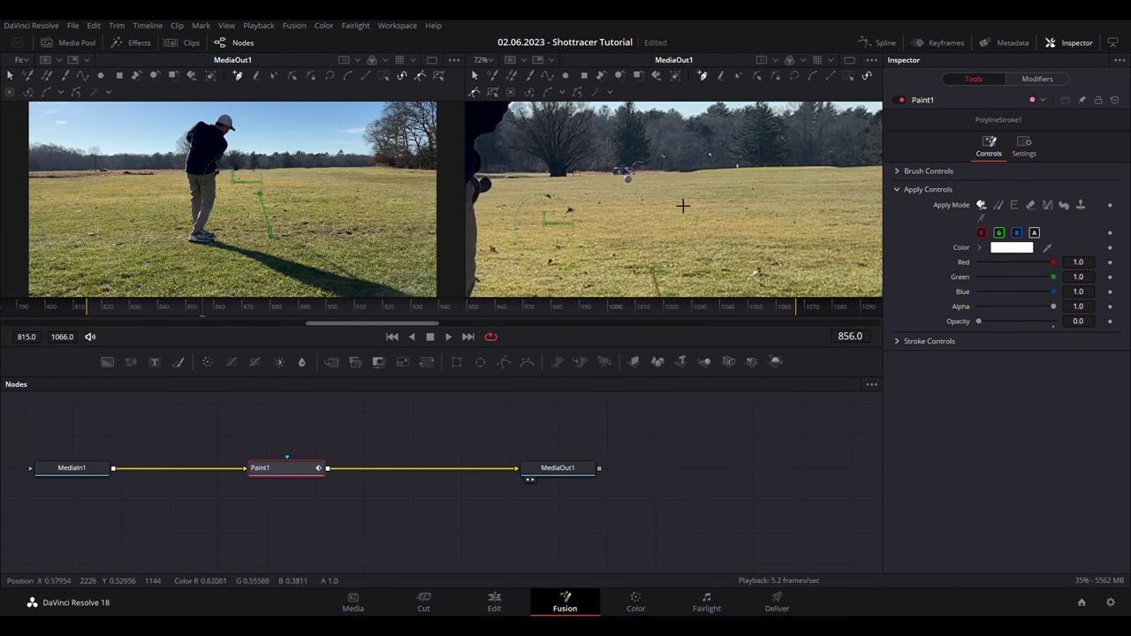
pyautogui.scroll(2, 686, 207)
pyautogui.moveTo(712, 219); pyautogui.dragTo(728, 189)
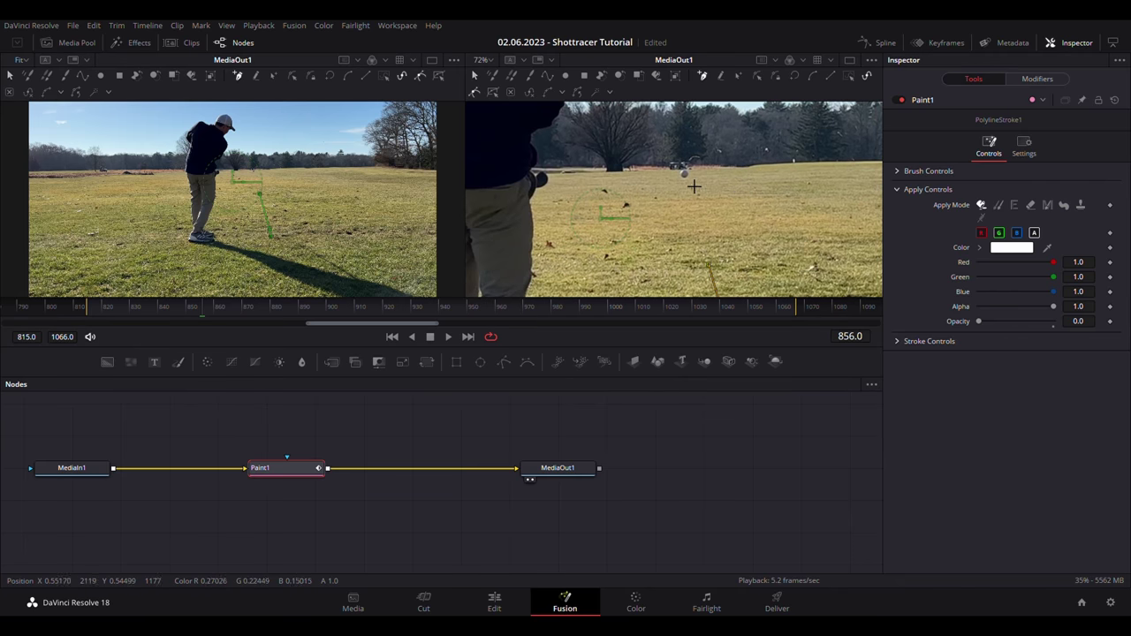
pyautogui.click(684, 173)
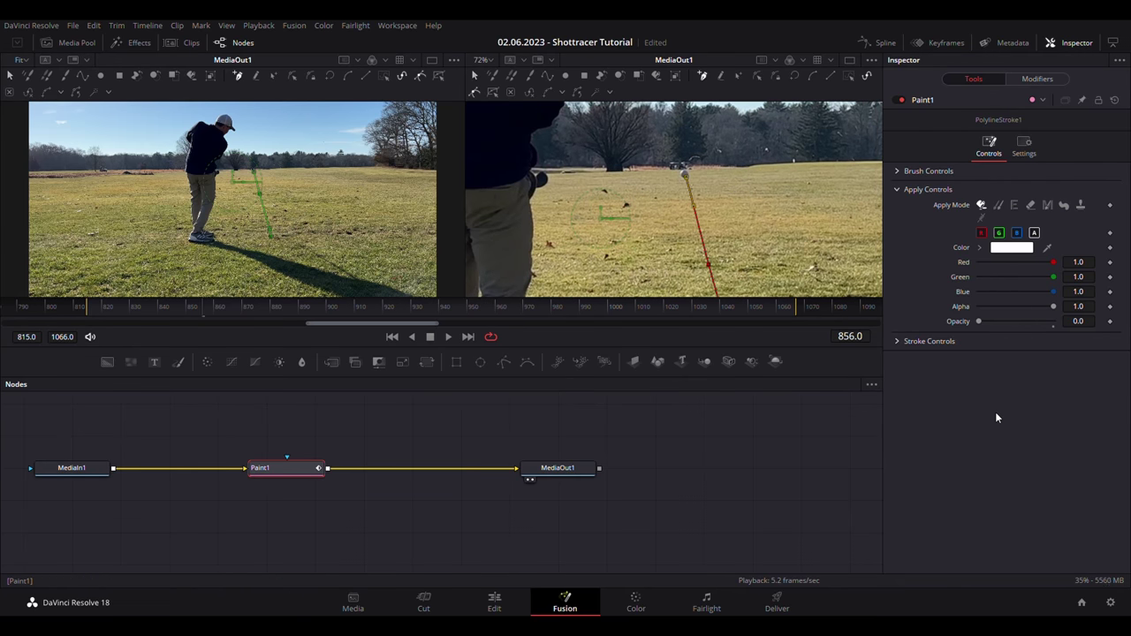
pyautogui.press('Right')
pyautogui.moveTo(678, 114); pyautogui.dragTo(728, 205)
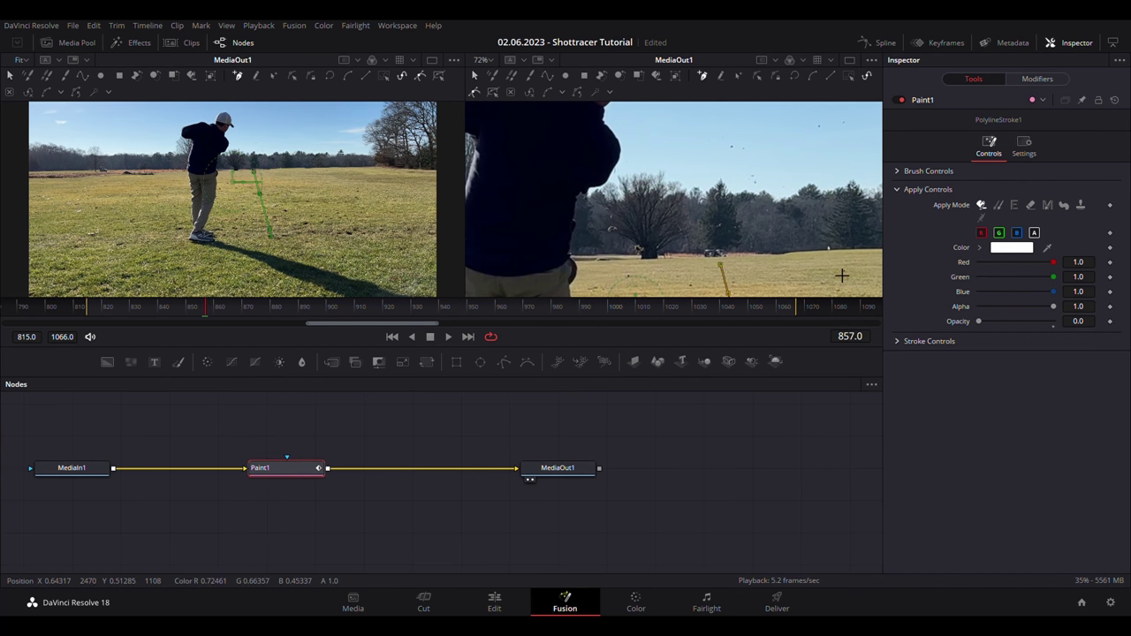
pyautogui.click(713, 214)
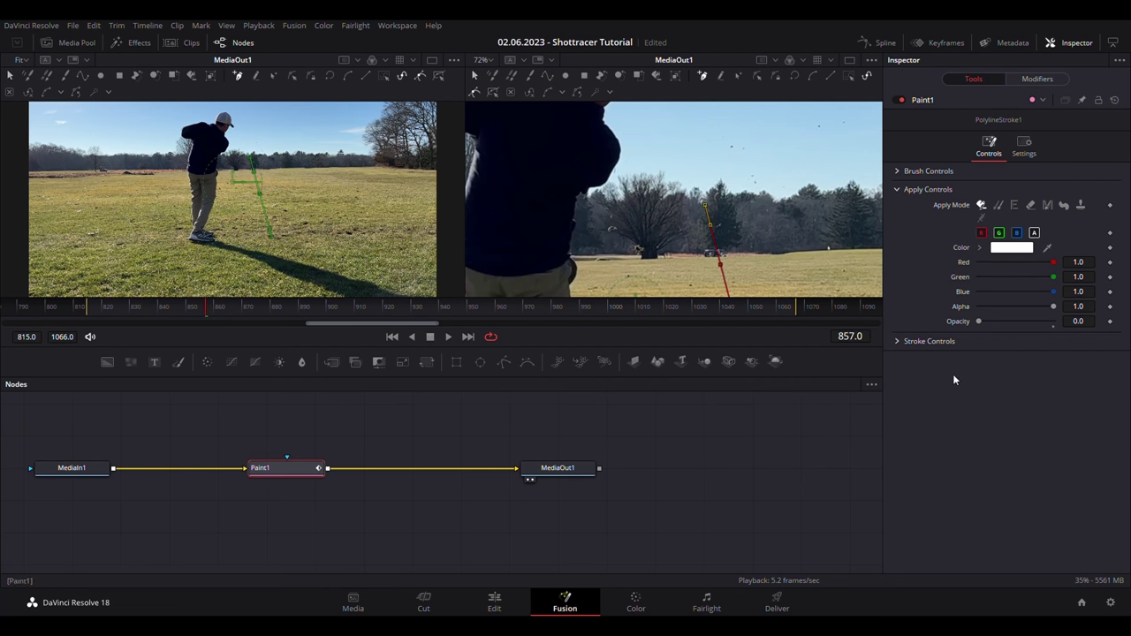
pyautogui.press('Right')
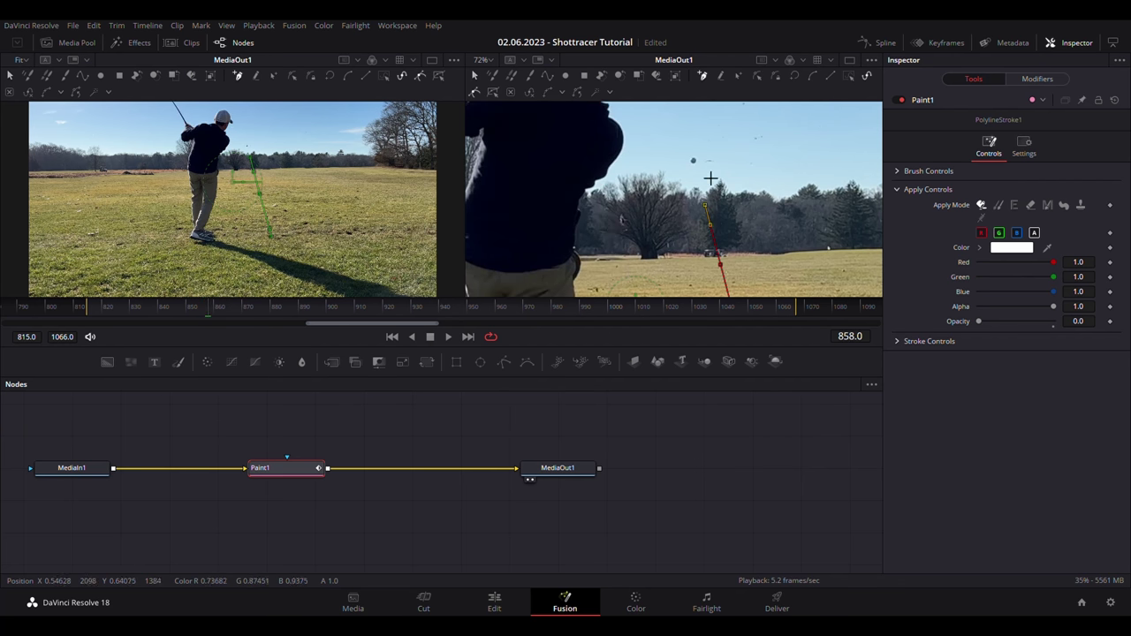
pyautogui.click(694, 162)
# Skip ahead through frames 867, 919 and 947, adding tracer points at the ball.
pyautogui.press('Right')
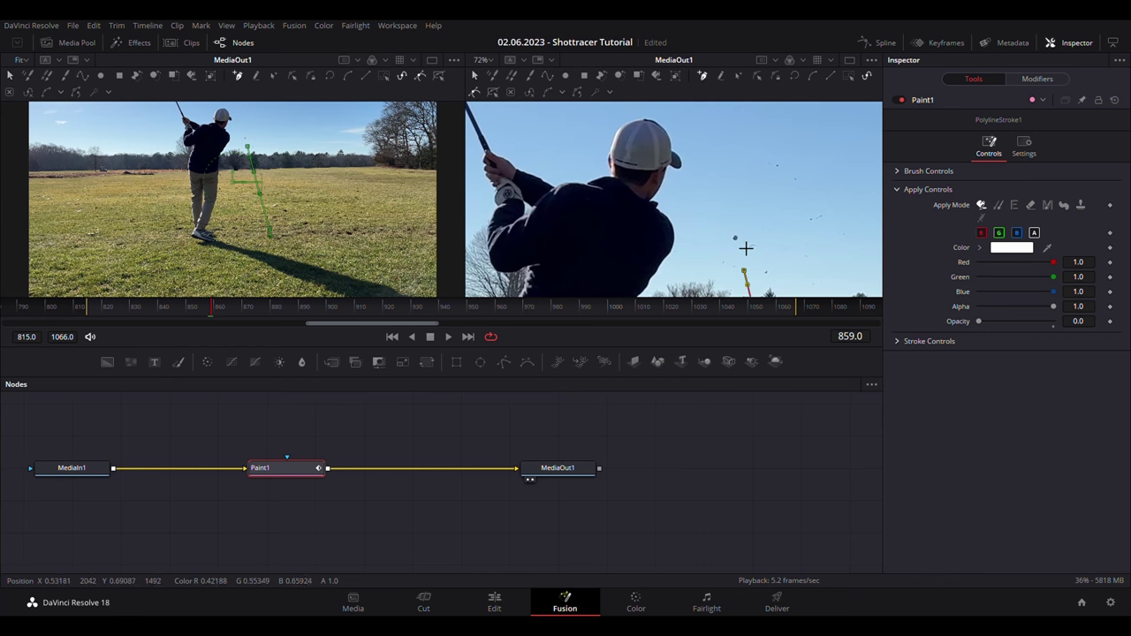
pyautogui.press('Right')
pyautogui.press('Right')
pyautogui.press('Right')
pyautogui.press('Right')
pyautogui.press('Right')
pyautogui.press('Right')
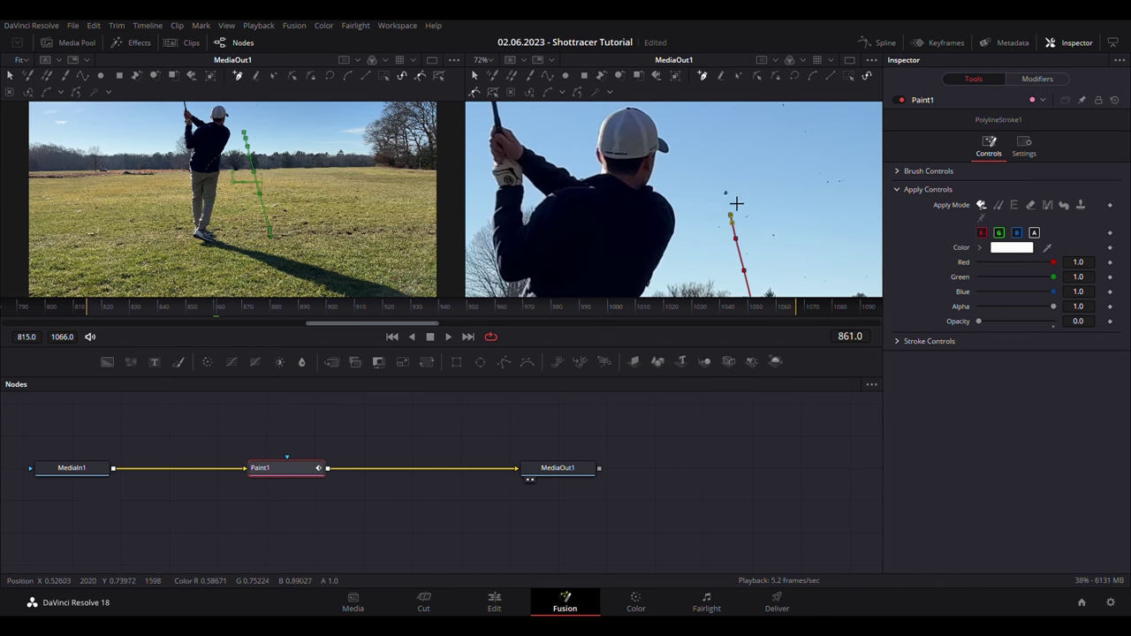
pyautogui.press('Right')
pyautogui.scroll(5, 731, 158)
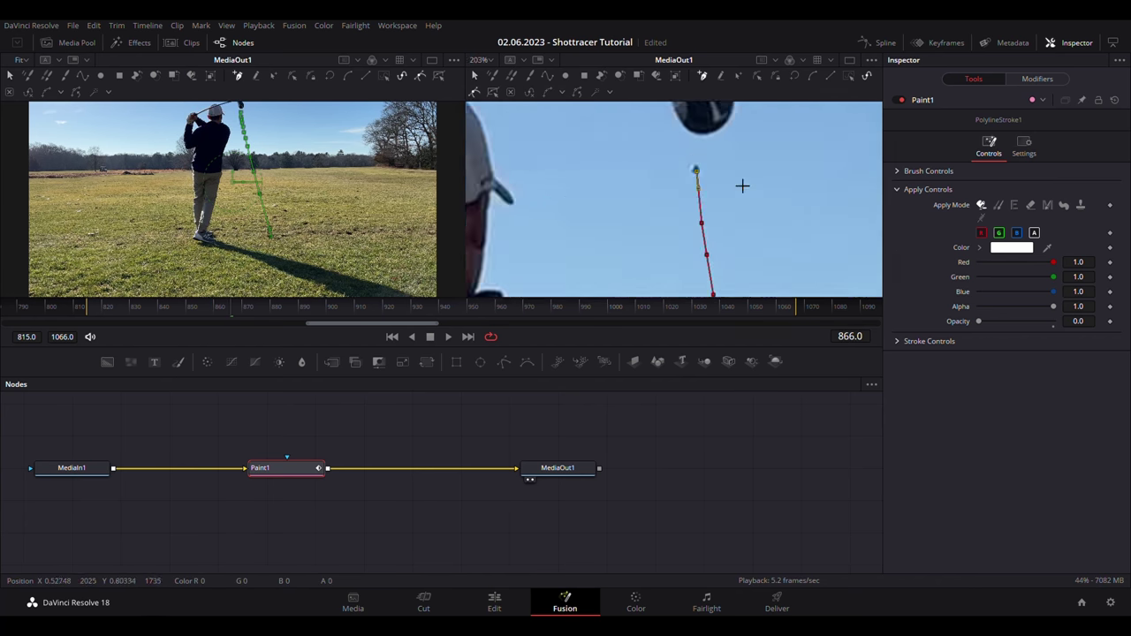
pyautogui.press('Right')
pyautogui.press('Right')
pyautogui.press('Right')
pyautogui.press('Right')
pyautogui.press('Right')
pyautogui.press('Right')
pyautogui.press('Right')
pyautogui.press('Right')
pyautogui.press('Right')
pyautogui.press('Right')
pyautogui.press('Right')
pyautogui.press('Right')
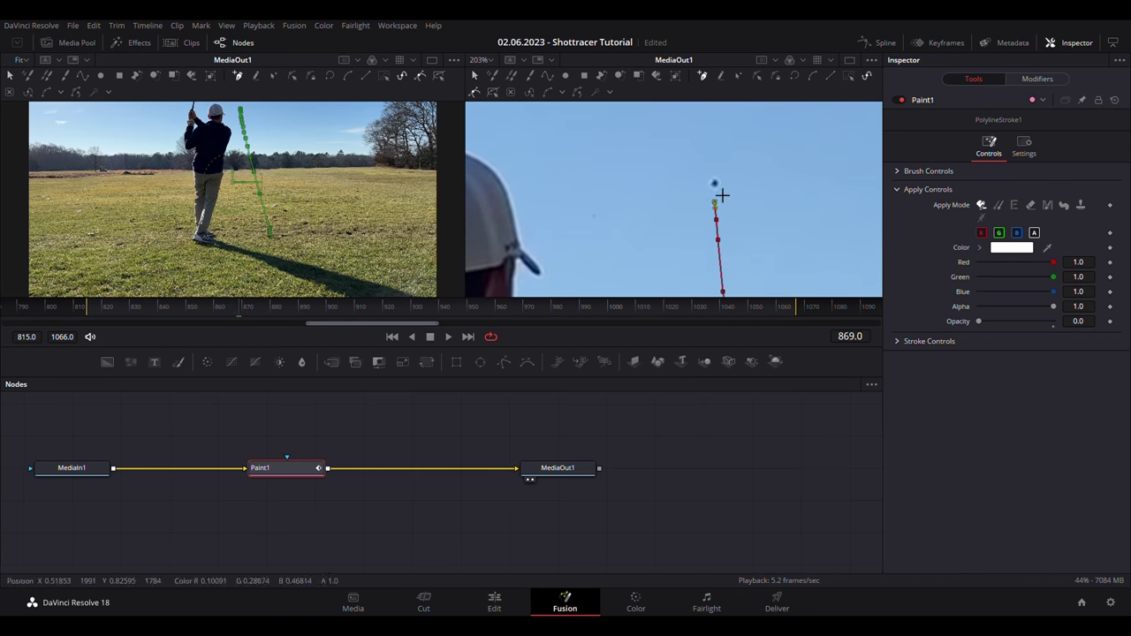
pyautogui.press('Right')
pyautogui.press('Right')
pyautogui.press('Right')
pyautogui.press('Right')
pyautogui.press('Right')
pyautogui.press('Right')
pyautogui.press('Right')
pyautogui.press('Right')
pyautogui.press('Right')
pyautogui.press('Right')
pyautogui.press('Right')
pyautogui.press('Right')
pyautogui.press('Right')
pyautogui.press('Right')
pyautogui.press('Right')
pyautogui.press('Right')
pyautogui.press('Right')
pyautogui.press('Right')
pyautogui.press('Right')
pyautogui.press('Right')
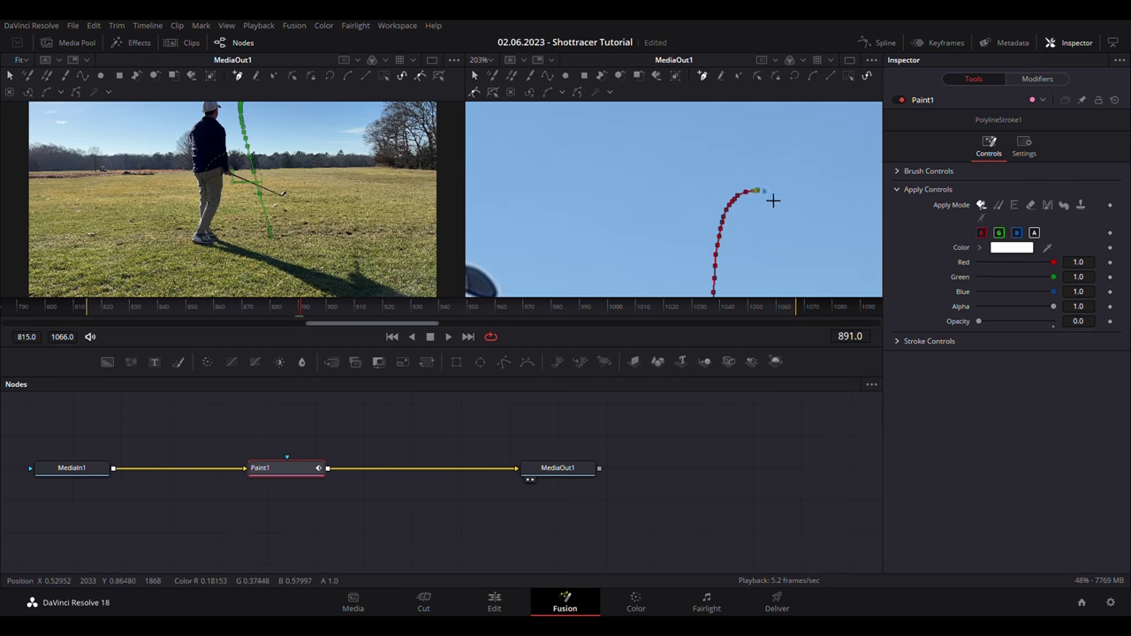
pyautogui.press('+')
pyautogui.press('Right')
pyautogui.press('Right')
pyautogui.press('Right')
pyautogui.press('Right')
pyautogui.press('Right')
pyautogui.press('Right')
pyautogui.press('Right')
pyautogui.press('Right')
pyautogui.press('Right')
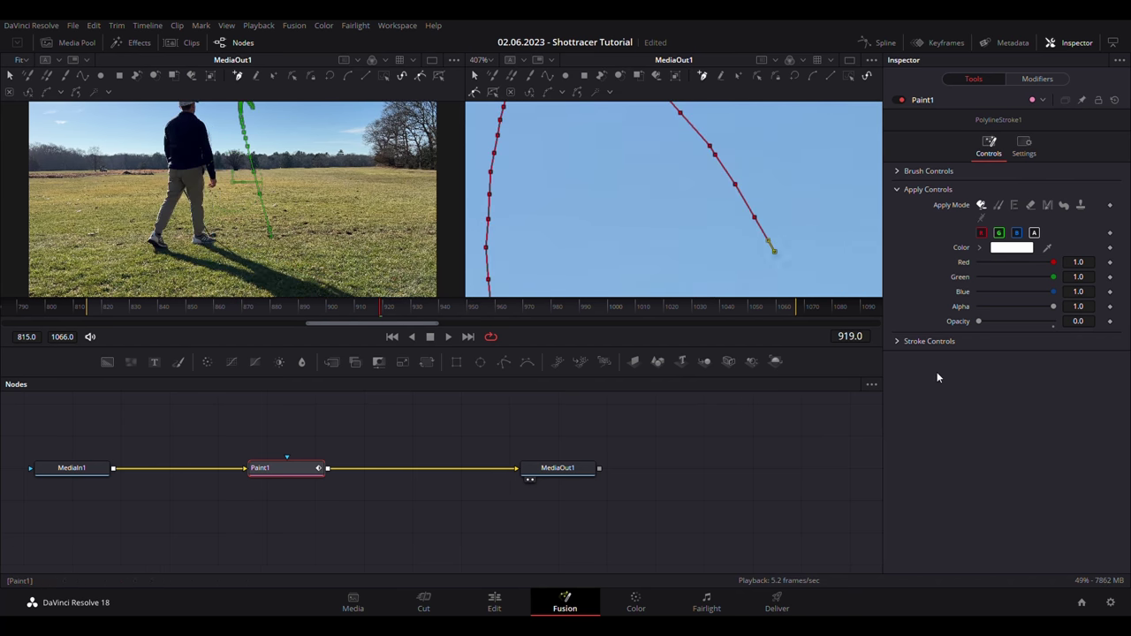
pyautogui.press('Right')
pyautogui.press('Right')
pyautogui.press('Right')
pyautogui.press('Right')
pyautogui.press('Right')
pyautogui.press('Right')
pyautogui.press('Right')
pyautogui.press('Right')
pyautogui.press('Right')
pyautogui.press('Right')
pyautogui.press('Right')
pyautogui.press('Right')
pyautogui.press('Right')
pyautogui.press('Right')
pyautogui.press('Right')
pyautogui.click(738, 227)
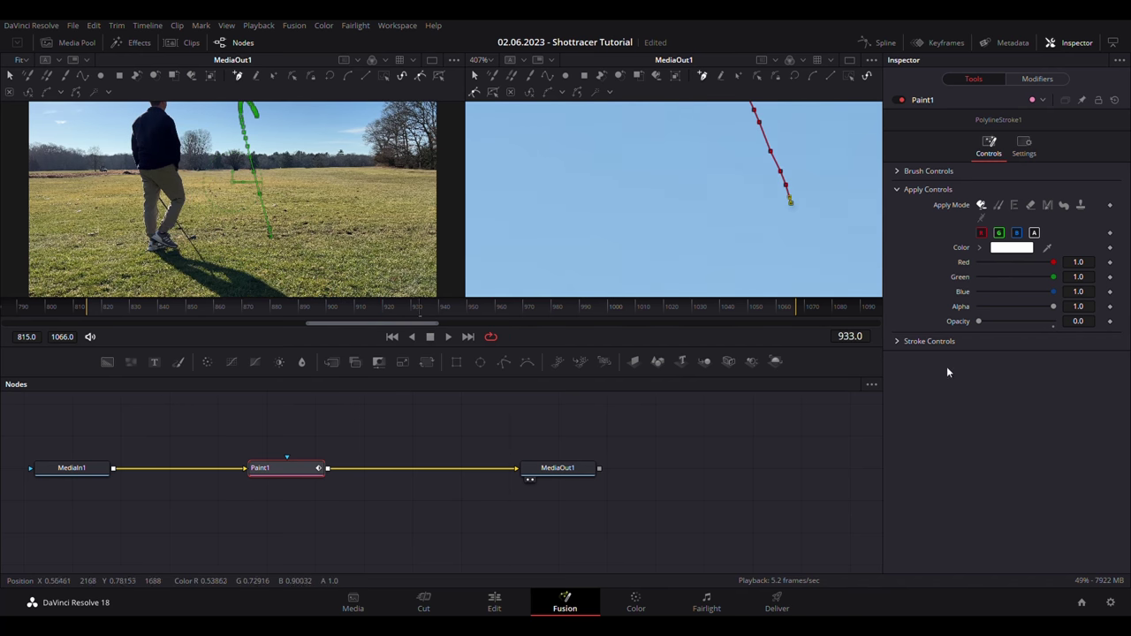
pyautogui.press('Right')
pyautogui.press('Right')
pyautogui.press('Right')
pyautogui.press('Right')
pyautogui.press('Right')
pyautogui.press('Right')
pyautogui.press('Right')
pyautogui.press('Right')
pyautogui.press('Right')
pyautogui.press('Right')
pyautogui.press('Right')
pyautogui.press('Right')
pyautogui.press('Right')
pyautogui.click(750, 228)
# Advance toward frame 963 and add points as the ball starts falling.
pyautogui.press('Right')
pyautogui.press('Right')
pyautogui.press('Right')
pyautogui.press('Right')
pyautogui.press('Right')
pyautogui.press('Right')
pyautogui.press('Right')
pyautogui.press('Right')
pyautogui.press('Right')
pyautogui.press('Right')
pyautogui.press('Right')
pyautogui.press('Right')
pyautogui.press('Right')
pyautogui.press('Right')
pyautogui.press('Right')
pyautogui.press('Right')
pyautogui.scroll(-2, 758, 226)
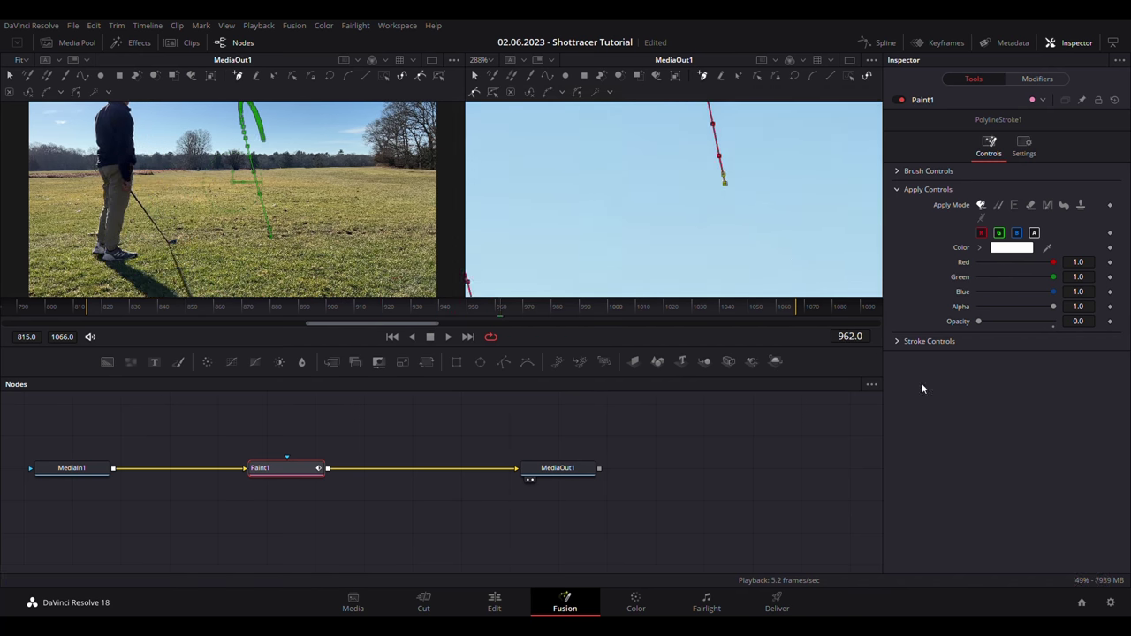
pyautogui.scroll(2, 760, 219)
pyautogui.press('Right')
pyautogui.press('Right')
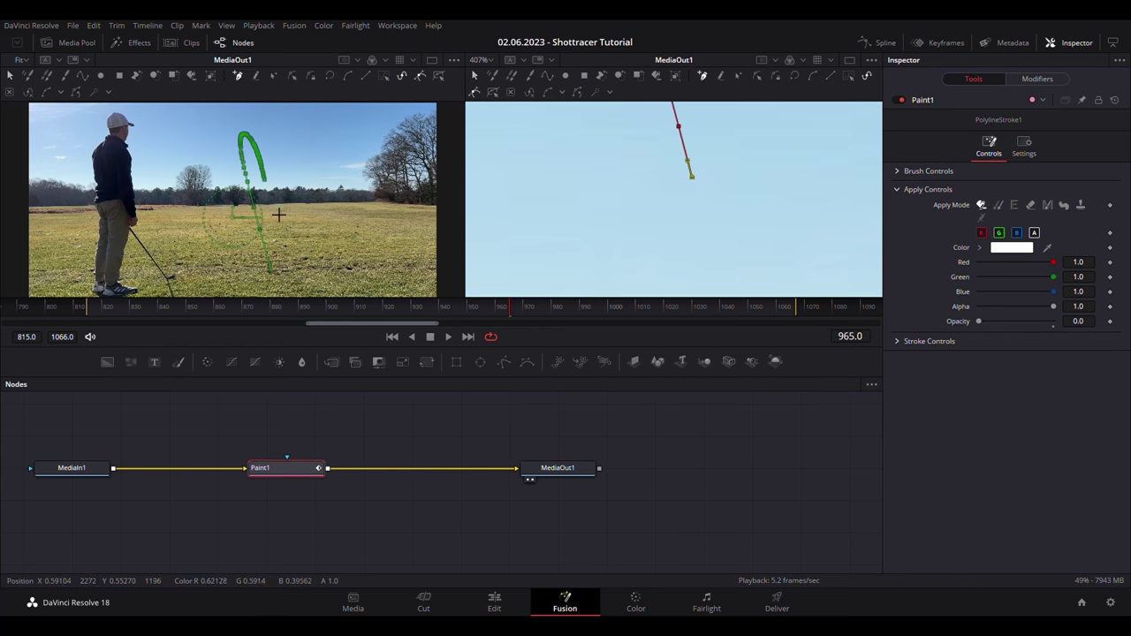
pyautogui.scroll(-3, 677, 215)
pyautogui.scroll(1, 745, 253)
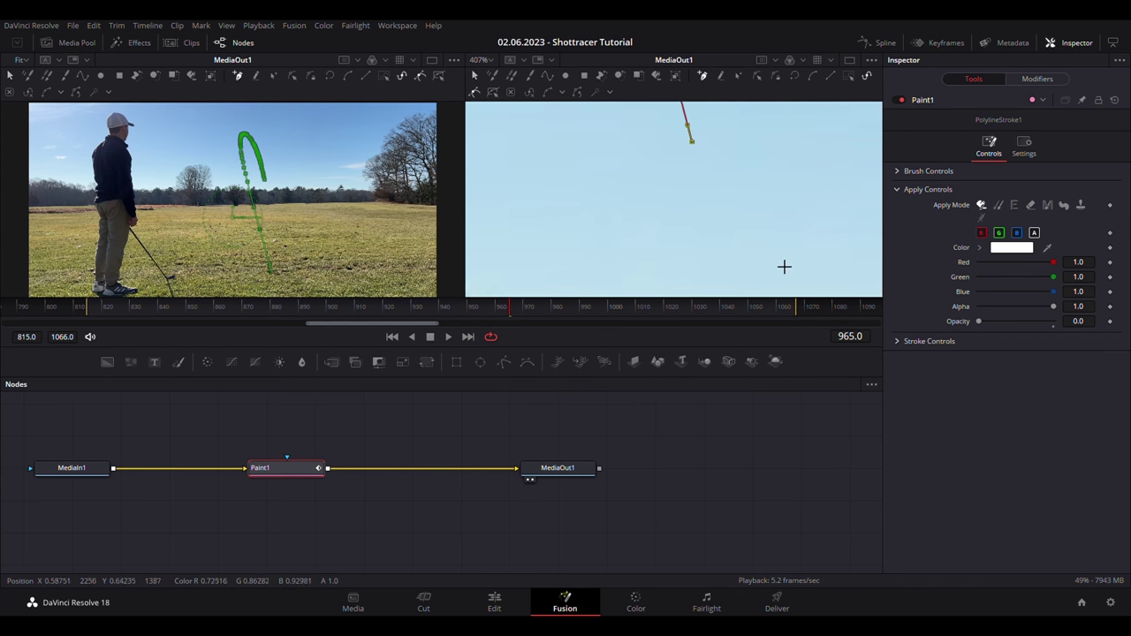
pyautogui.press('Right')
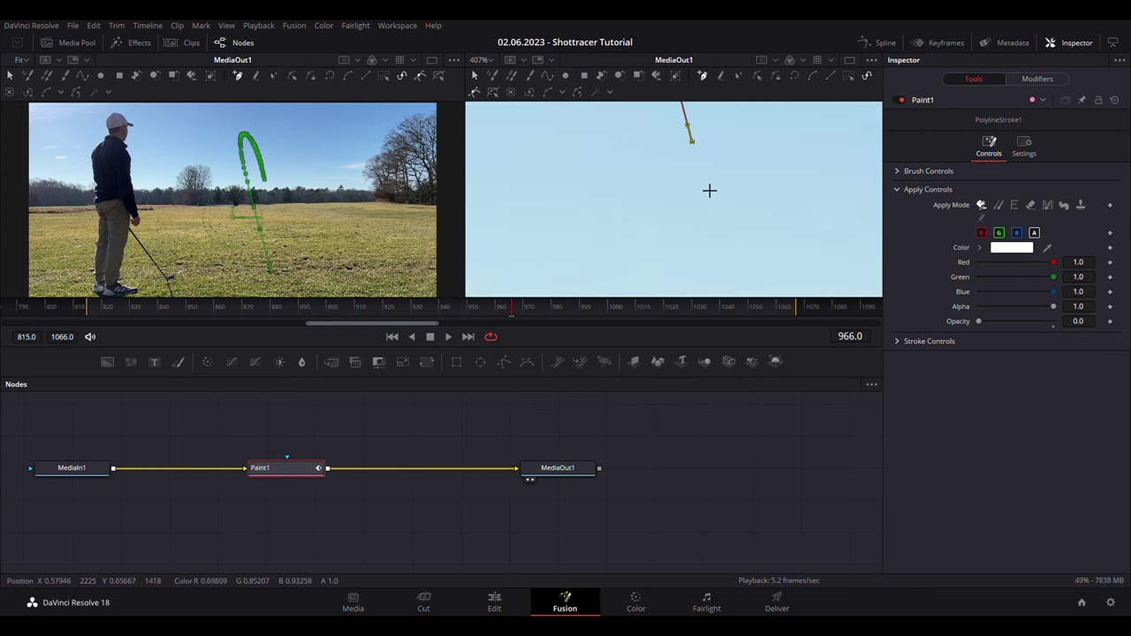
pyautogui.click(701, 178)
pyautogui.press('Right')
pyautogui.press('Right')
pyautogui.click(712, 214)
# Extend the tracer down along the descending ball through frame 971.
pyautogui.scroll(-2, 740, 265)
pyautogui.scroll(-3, 826, 263)
pyautogui.scroll(-2, 727, 197)
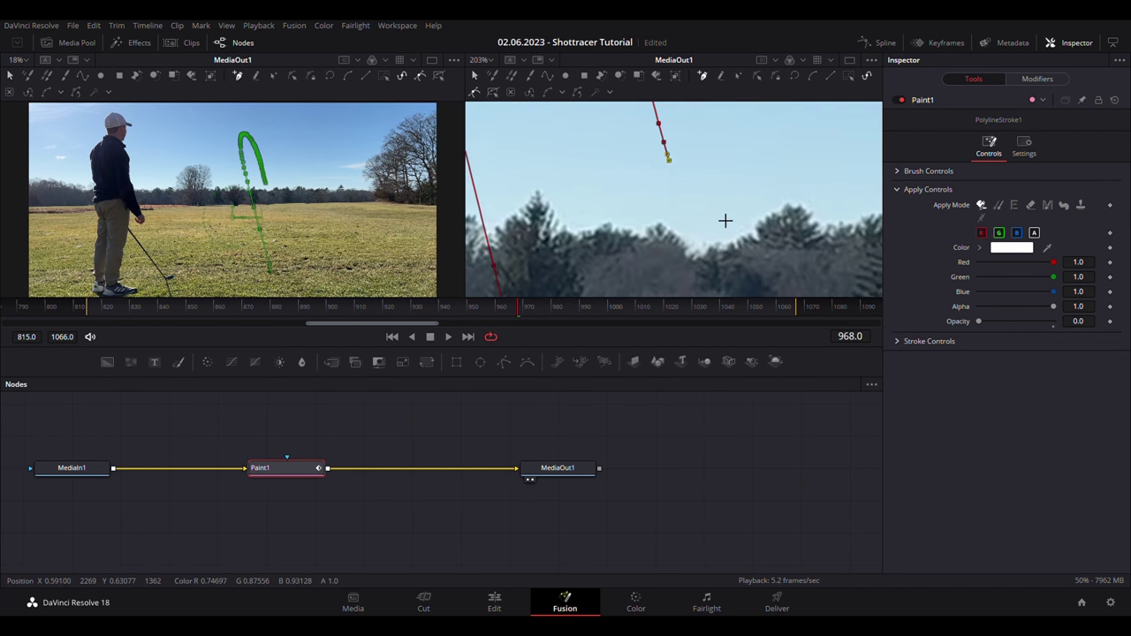
pyautogui.press('Right')
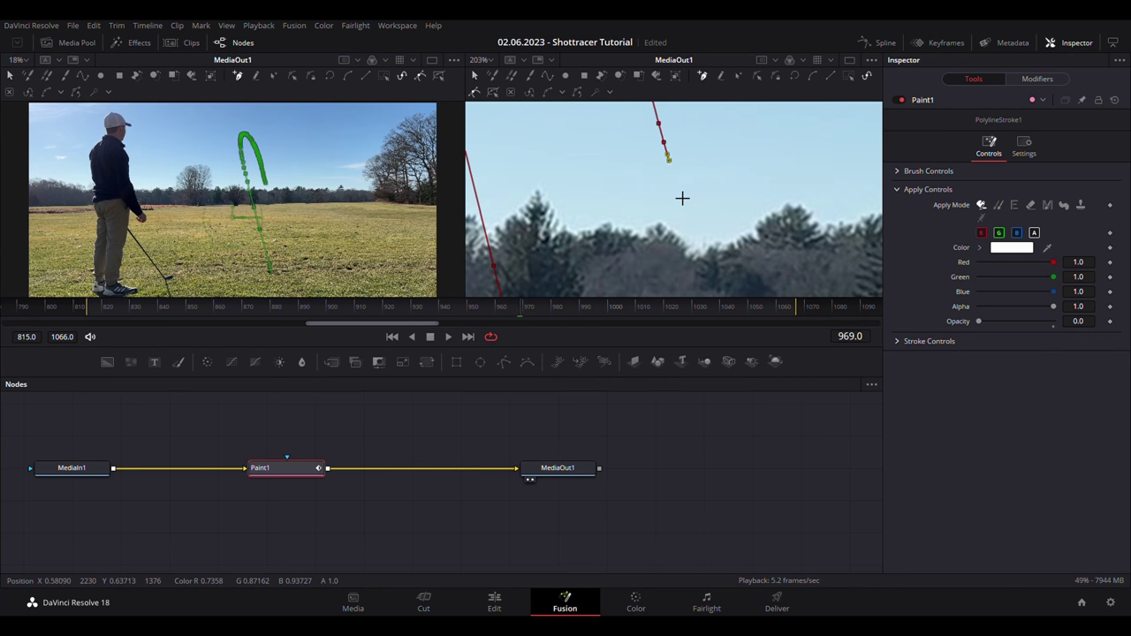
pyautogui.click(674, 186)
pyautogui.press('Right')
pyautogui.press('Right')
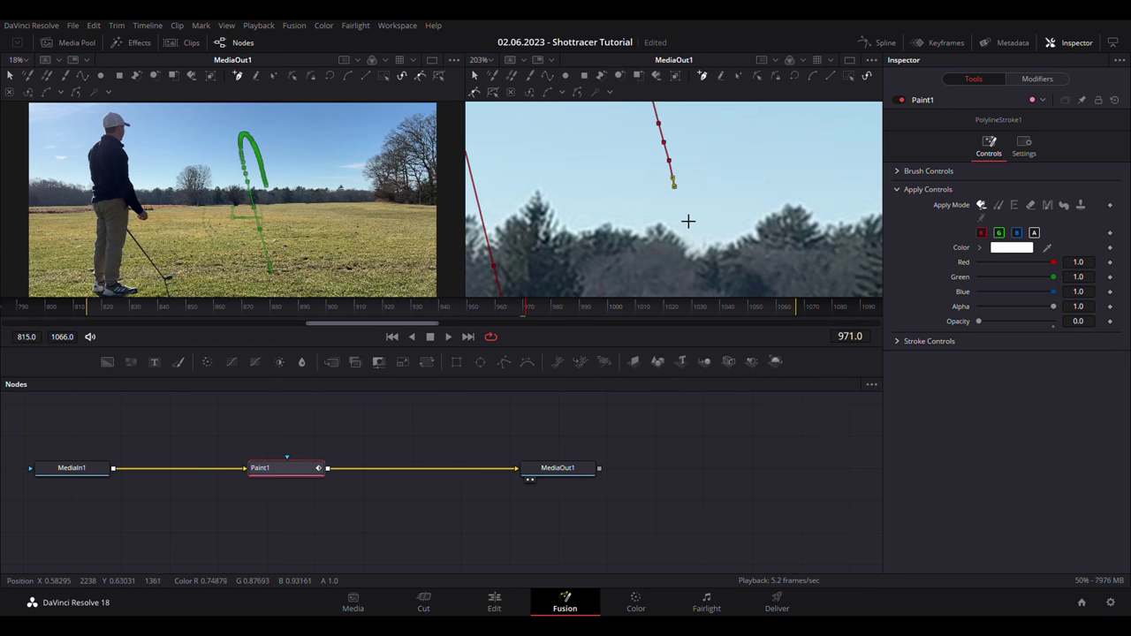
pyautogui.click(678, 209)
# Continue the tracer along the falling ball through frames 973 to 976.
pyautogui.press('Right')
pyautogui.press('Right')
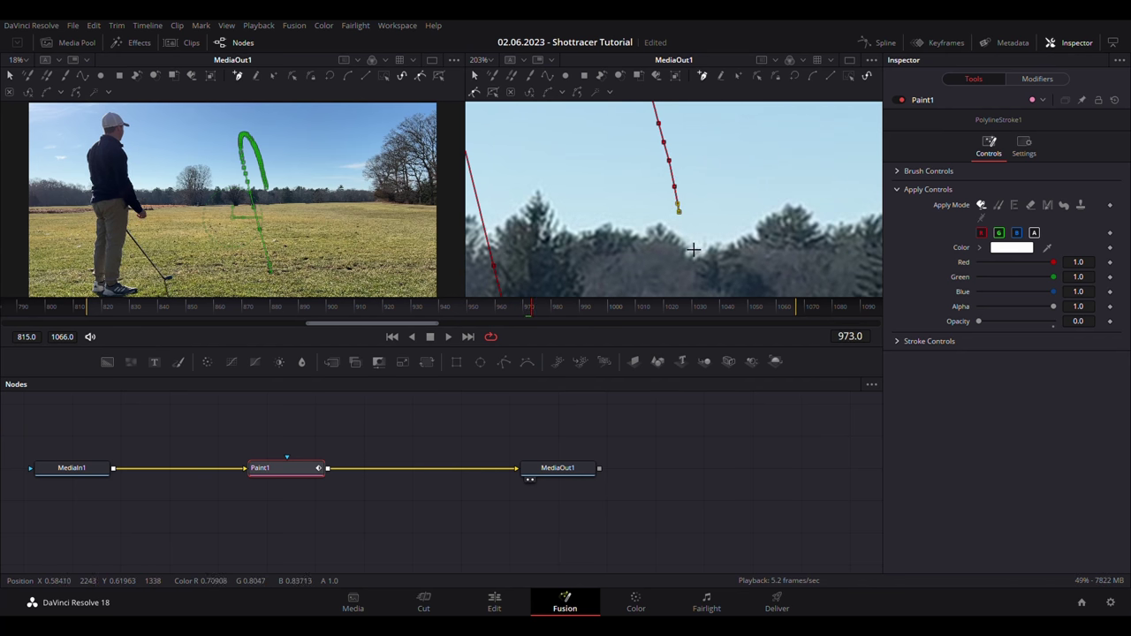
pyautogui.press('Right')
pyautogui.scroll(-2, 689, 221)
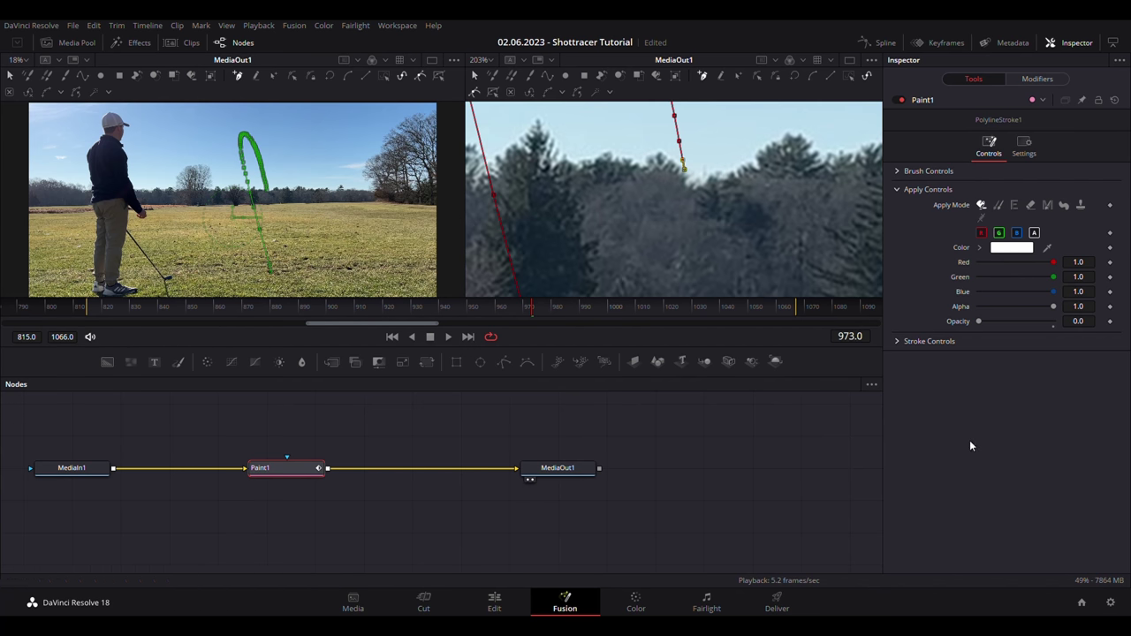
pyautogui.click(688, 190)
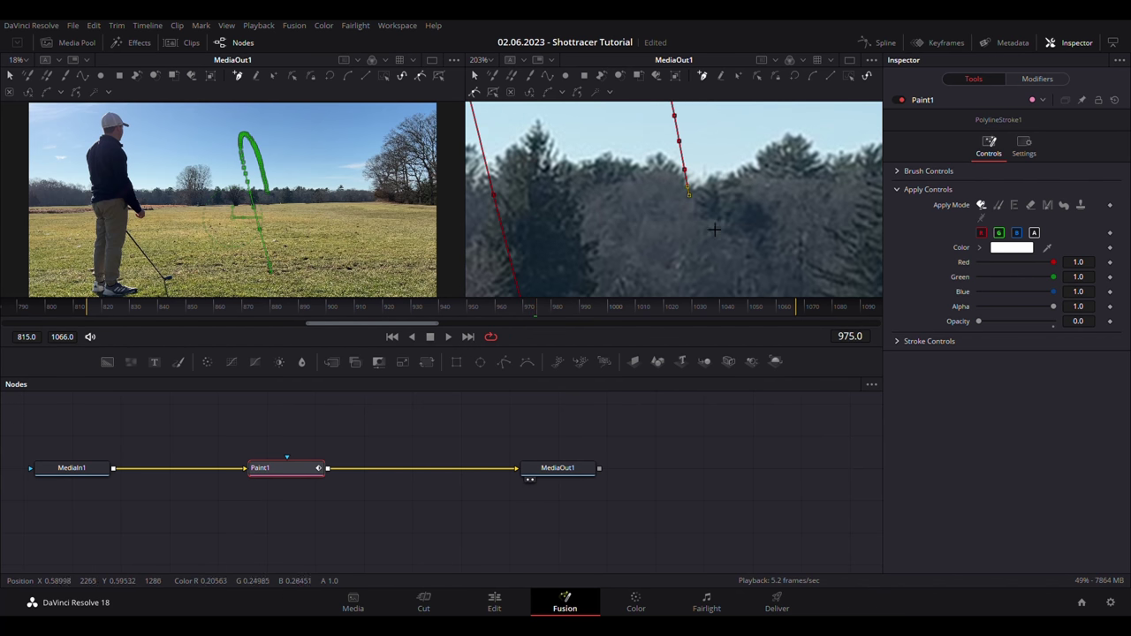
pyautogui.press('Right')
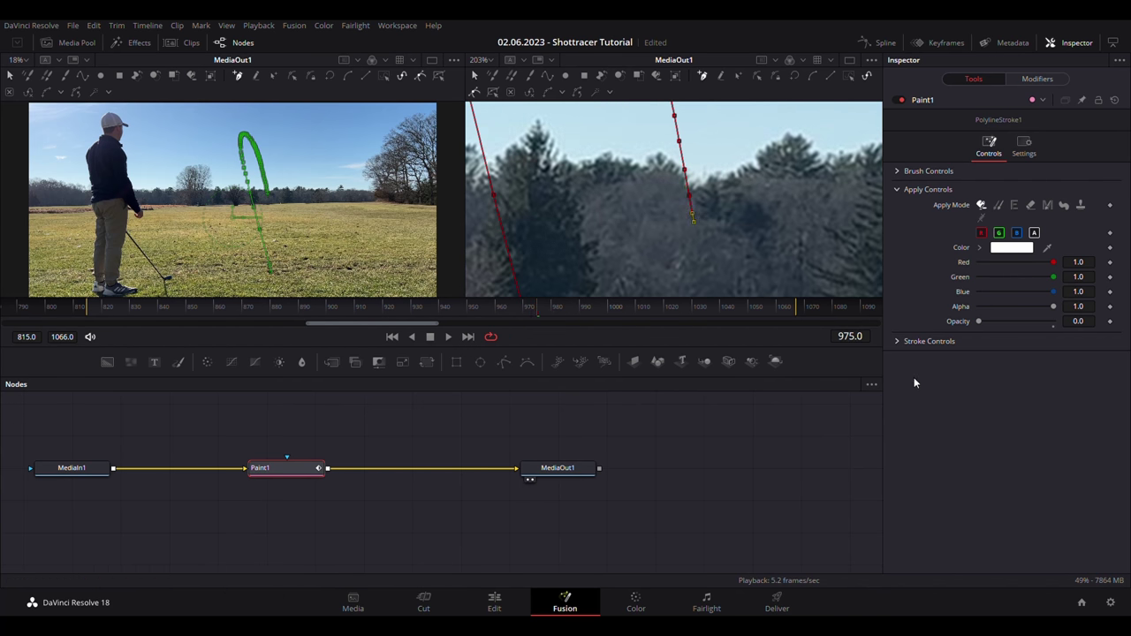
pyautogui.scroll(-2, 707, 226)
pyautogui.press('Right')
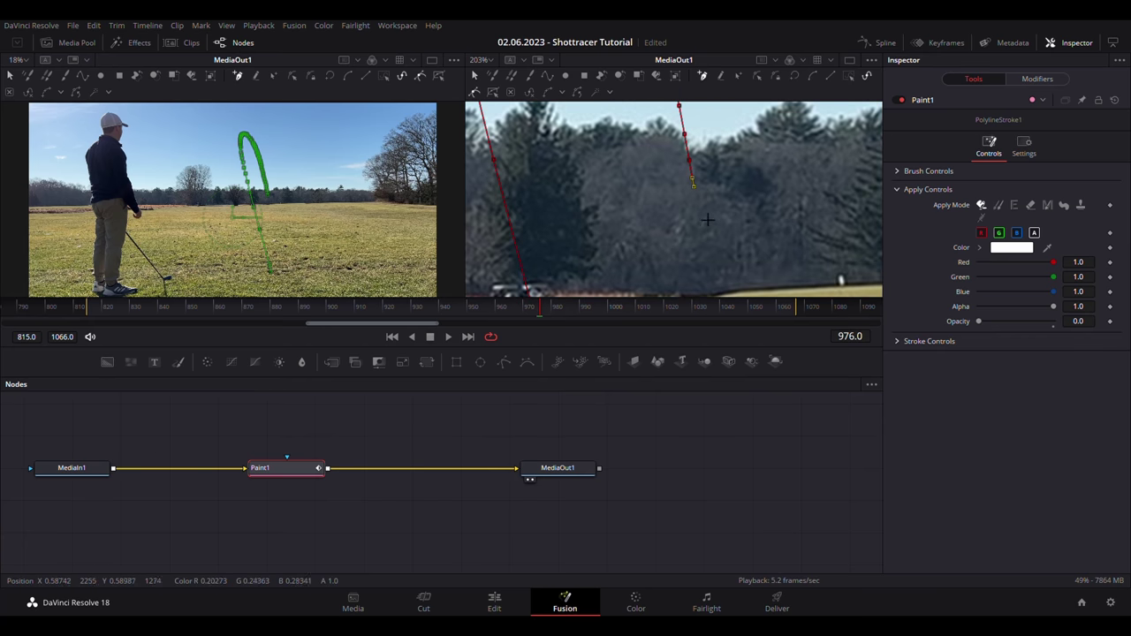
pyautogui.click(703, 227)
# End the tracer at the ball's landing spot and step on to frame 981.
pyautogui.press('Right')
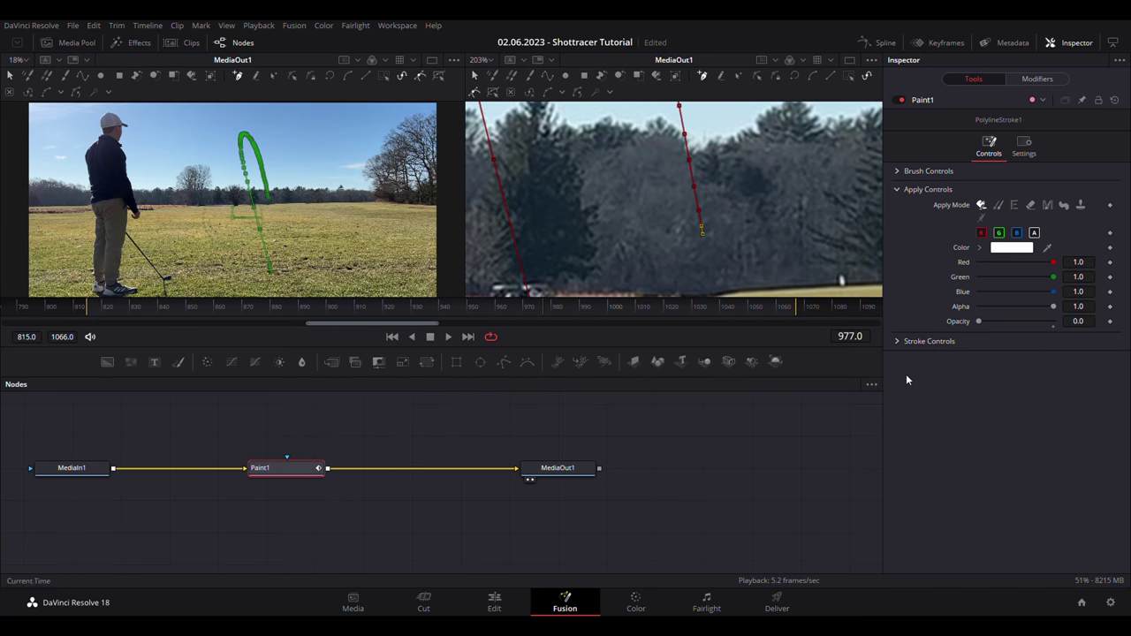
pyautogui.press('Right')
pyautogui.click(706, 252)
pyautogui.scroll(-2, 716, 257)
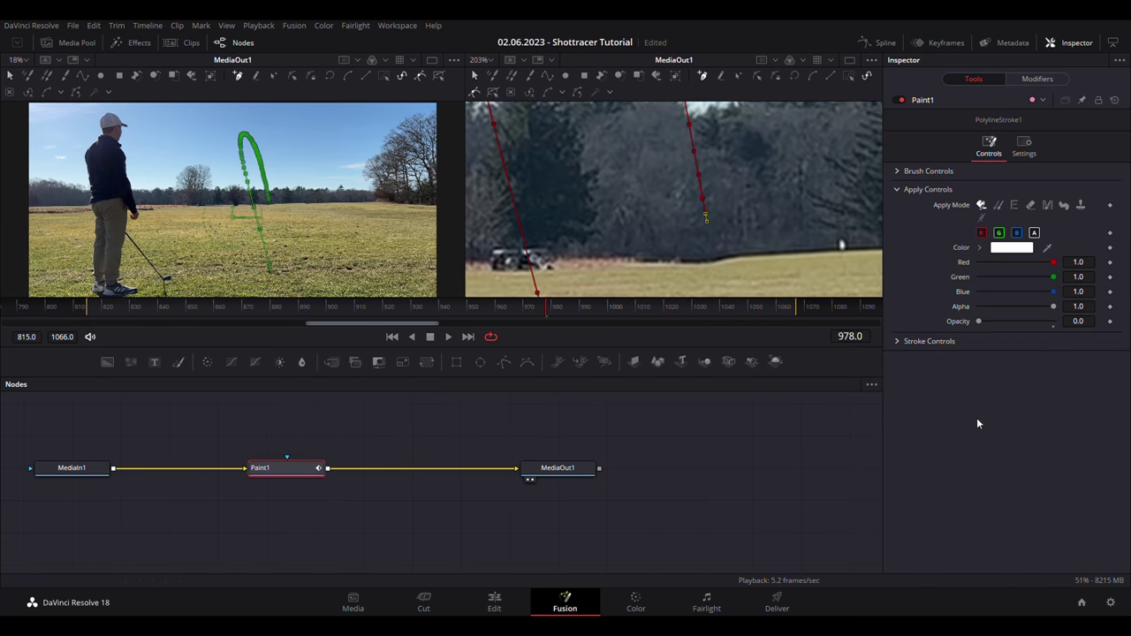
pyautogui.press('Right')
pyautogui.click(710, 240)
pyautogui.press('Right')
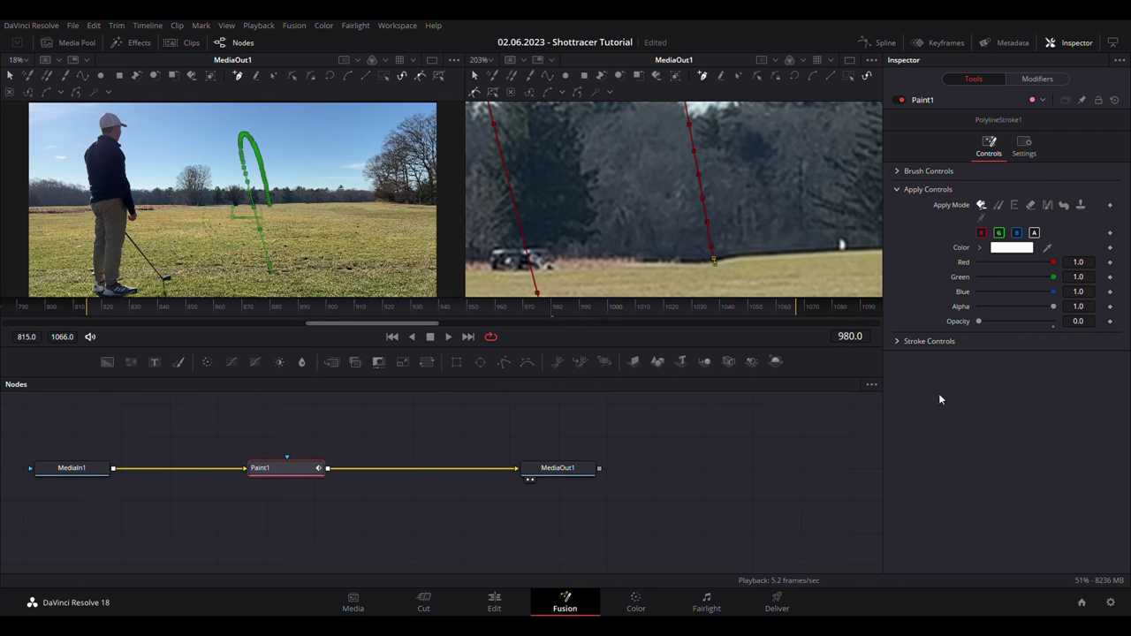
pyautogui.press('Right')
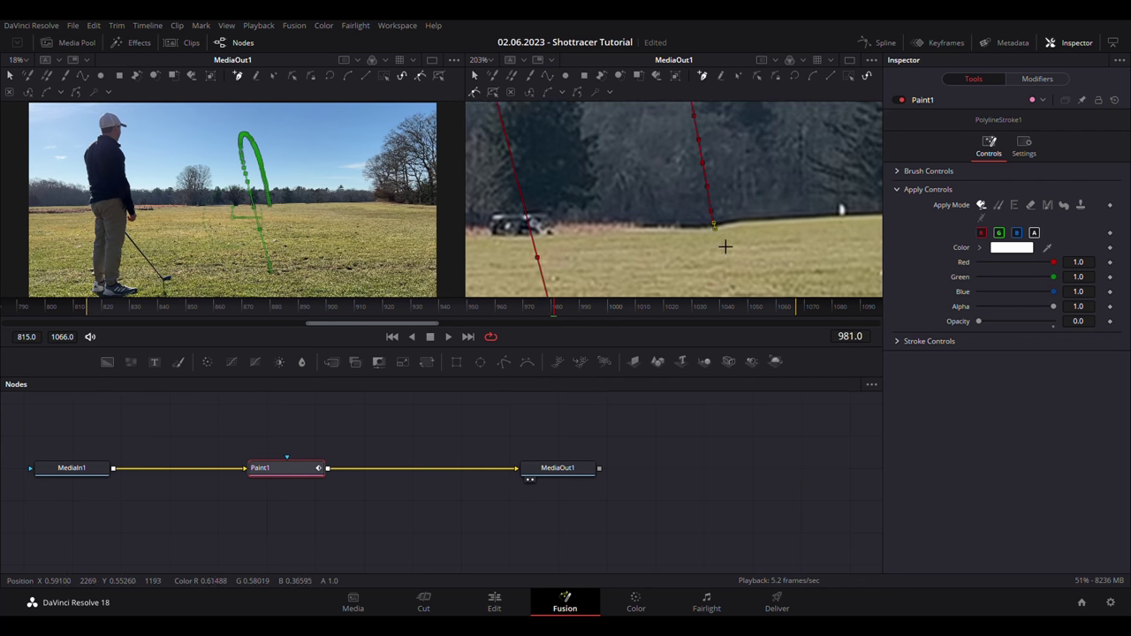
# Nudge the path's end onto the landing spot and set stroke opacity to 1.0.
pyautogui.moveTo(714, 225); pyautogui.dragTo(716, 230)
pyautogui.scroll(-10, 716, 231)
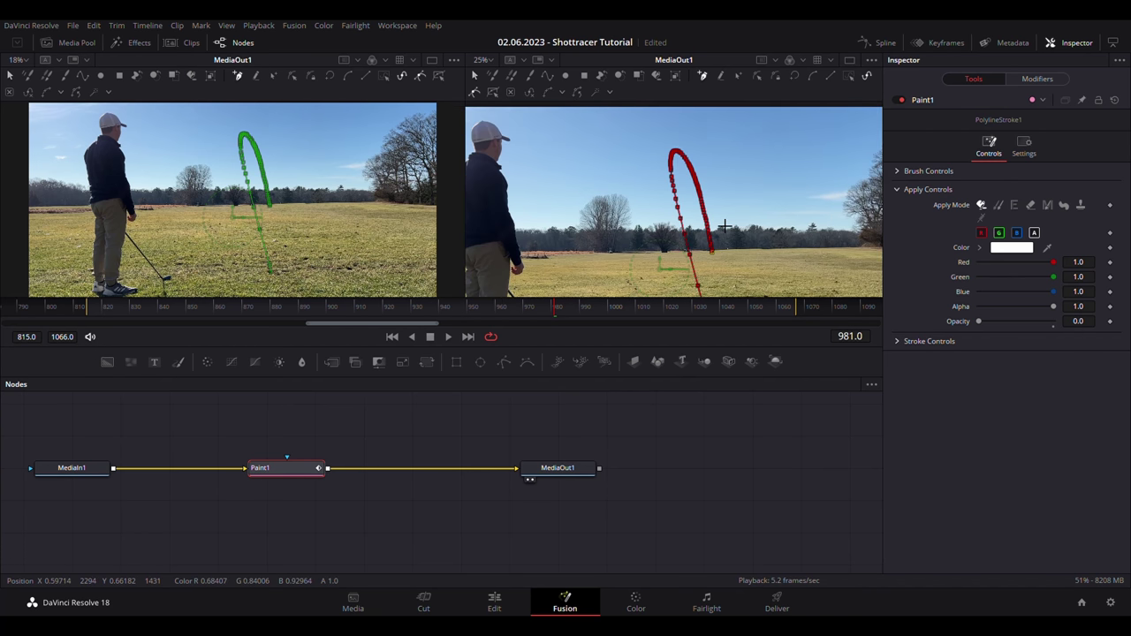
pyautogui.scroll(-2, 724, 227)
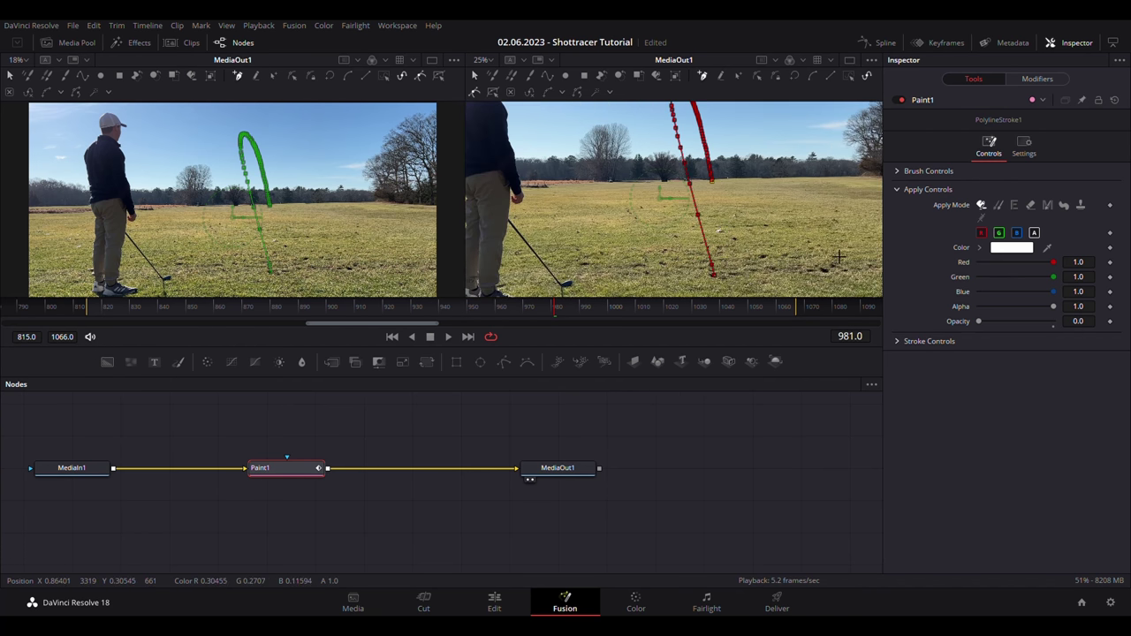
pyautogui.scroll(3, 838, 256)
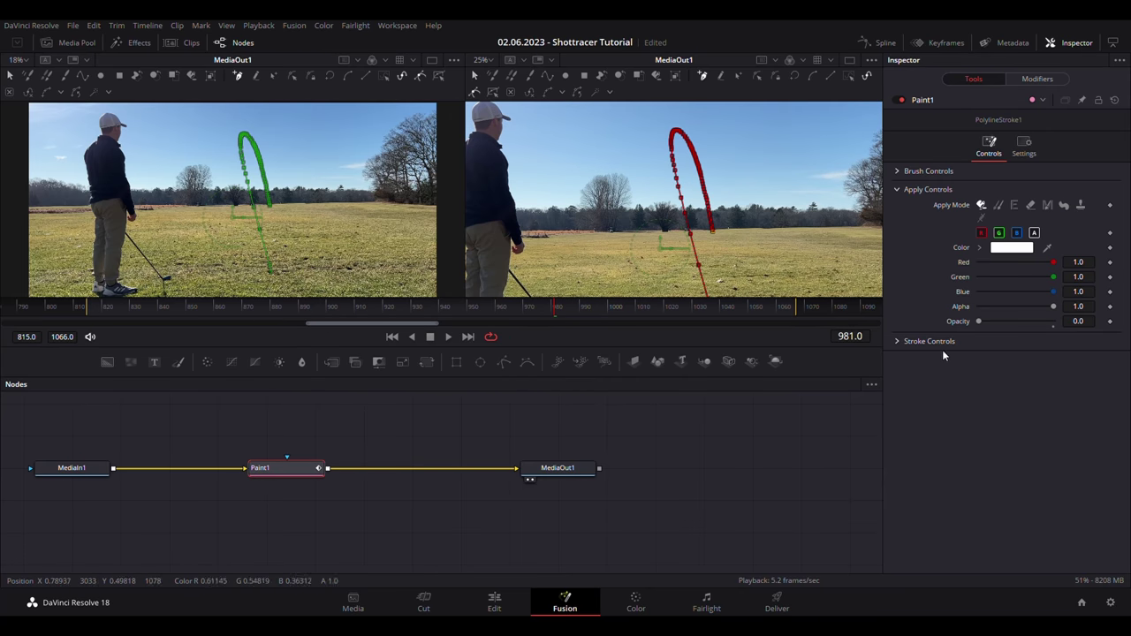
pyautogui.moveTo(979, 320)
pyautogui.mouseDown()
pyautogui.moveTo(1052, 321)
pyautogui.moveTo(959, 324)
pyautogui.mouseUp()
pyautogui.moveTo(979, 321); pyautogui.dragTo(1052, 321)
# Preview the swing from frame 846, then go to frame 853.
pyautogui.click(176, 304)
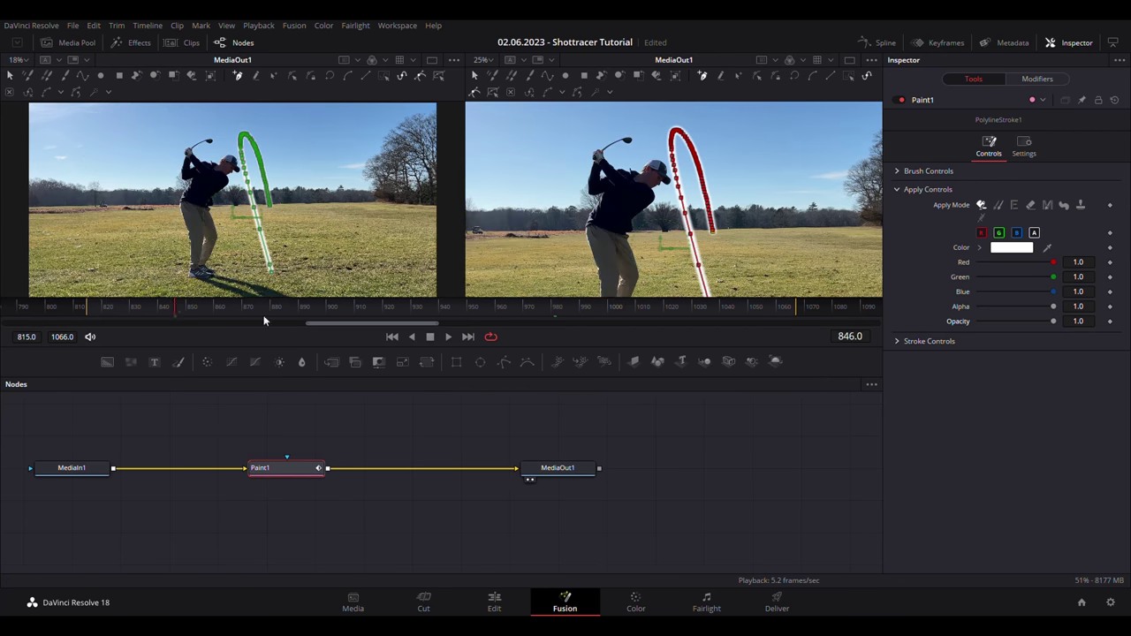
pyautogui.press('space')
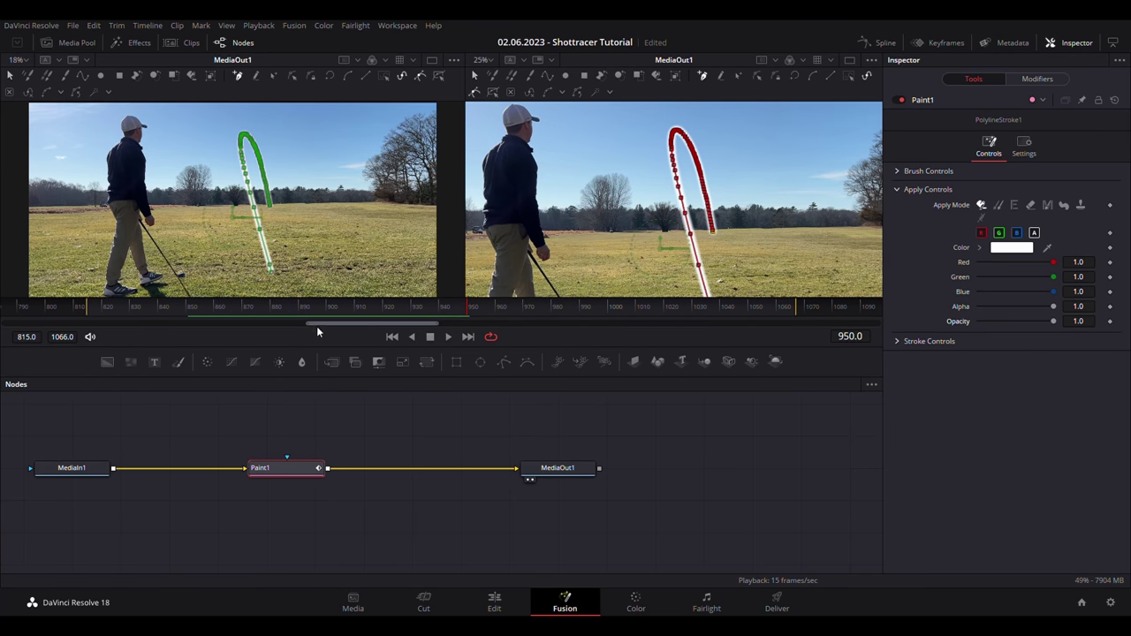
pyautogui.click(184, 307)
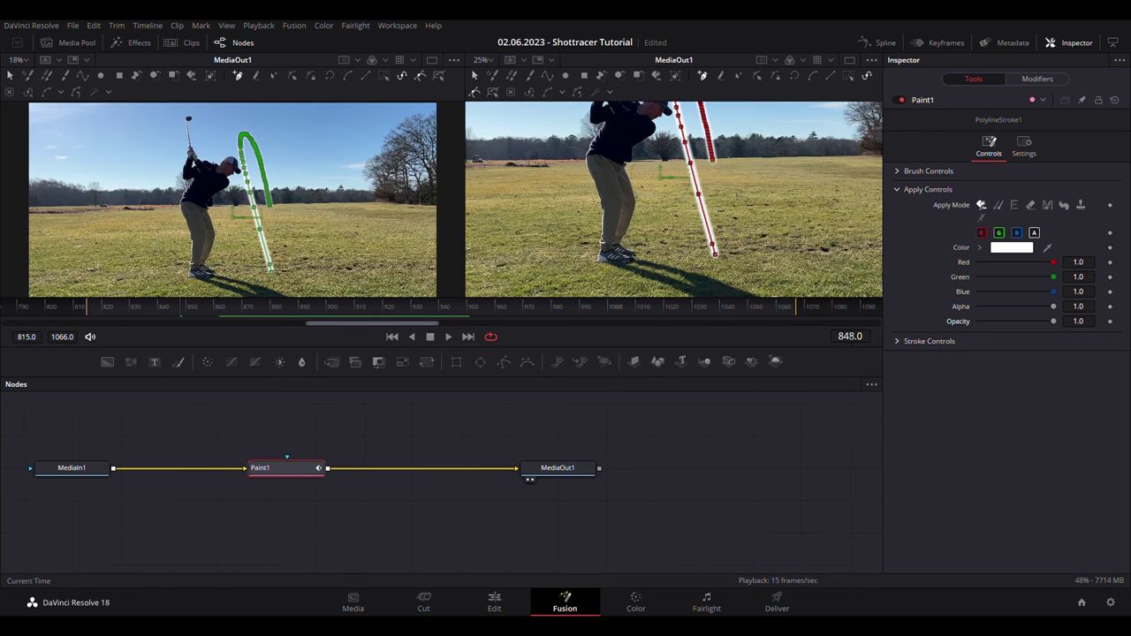
pyautogui.click(853, 341)
pyautogui.write('853')
pyautogui.press('Return')
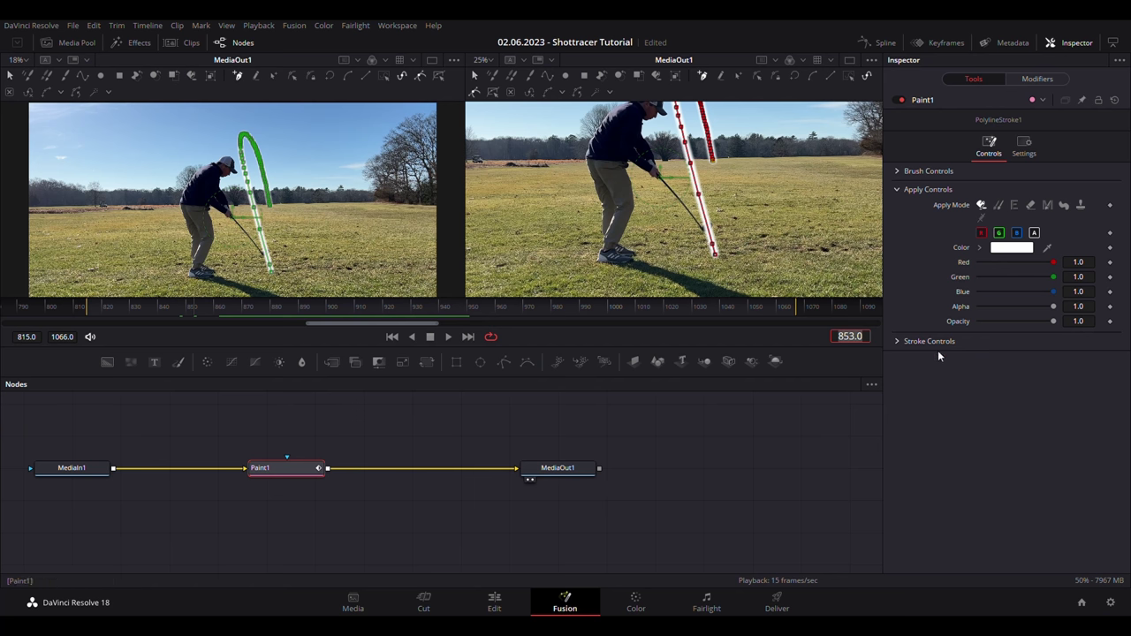
# Keyframe Write On End at 0.0 on frame 853, then raise it to 0.028 at frame 854.
pyautogui.click(899, 342)
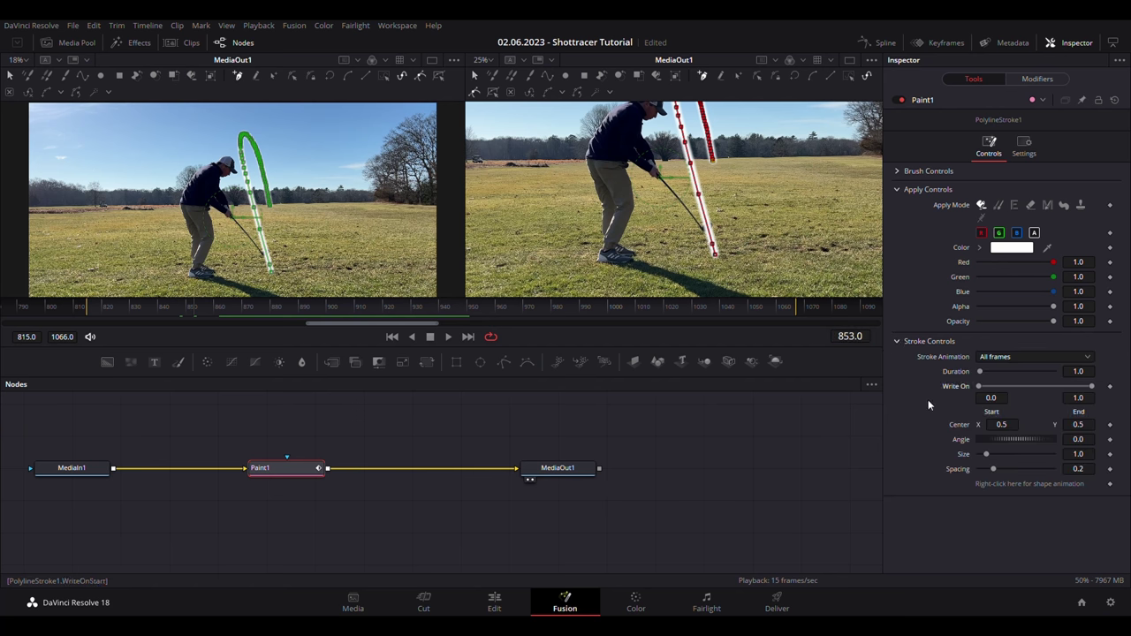
pyautogui.scroll(5, 737, 269)
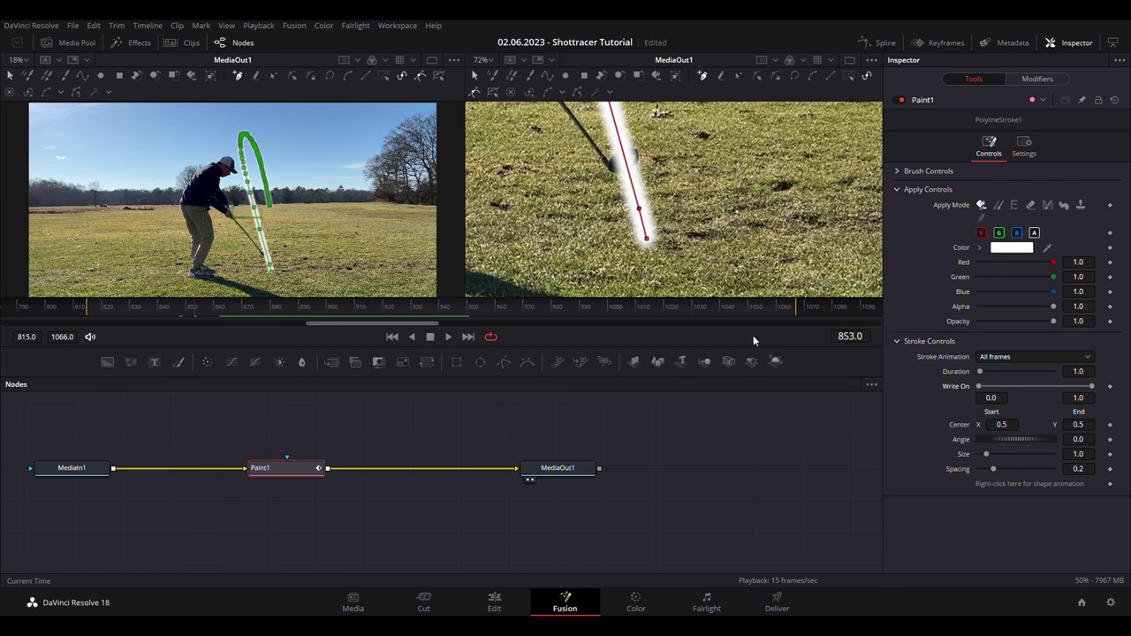
pyautogui.press('Right')
pyautogui.press('Left')
pyautogui.moveTo(1090, 390); pyautogui.dragTo(956, 395)
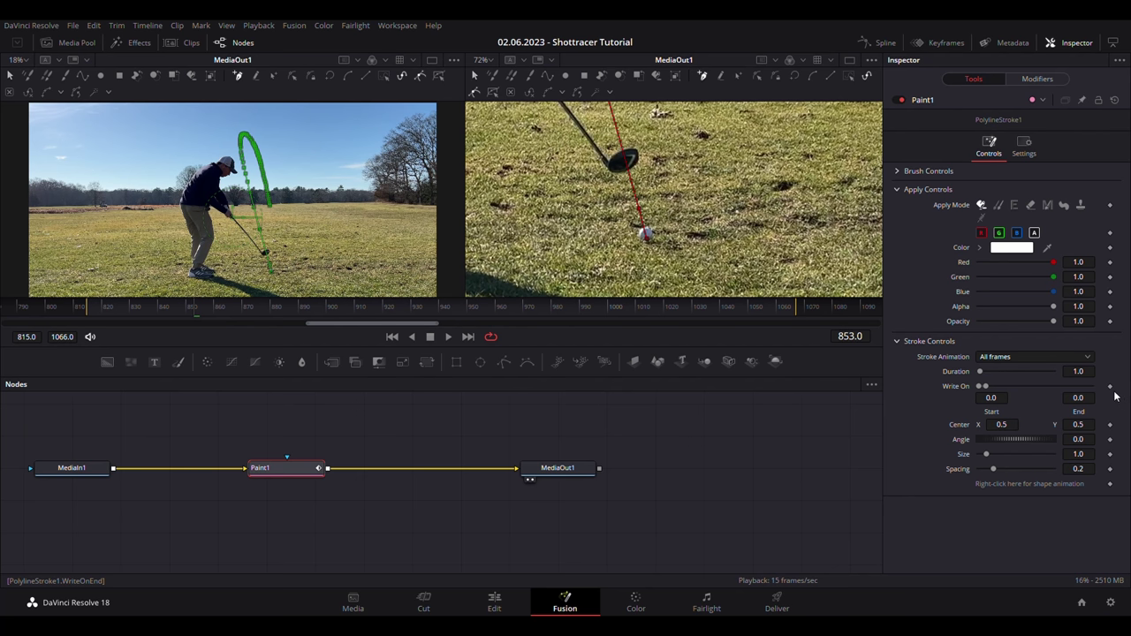
pyautogui.click(1110, 387)
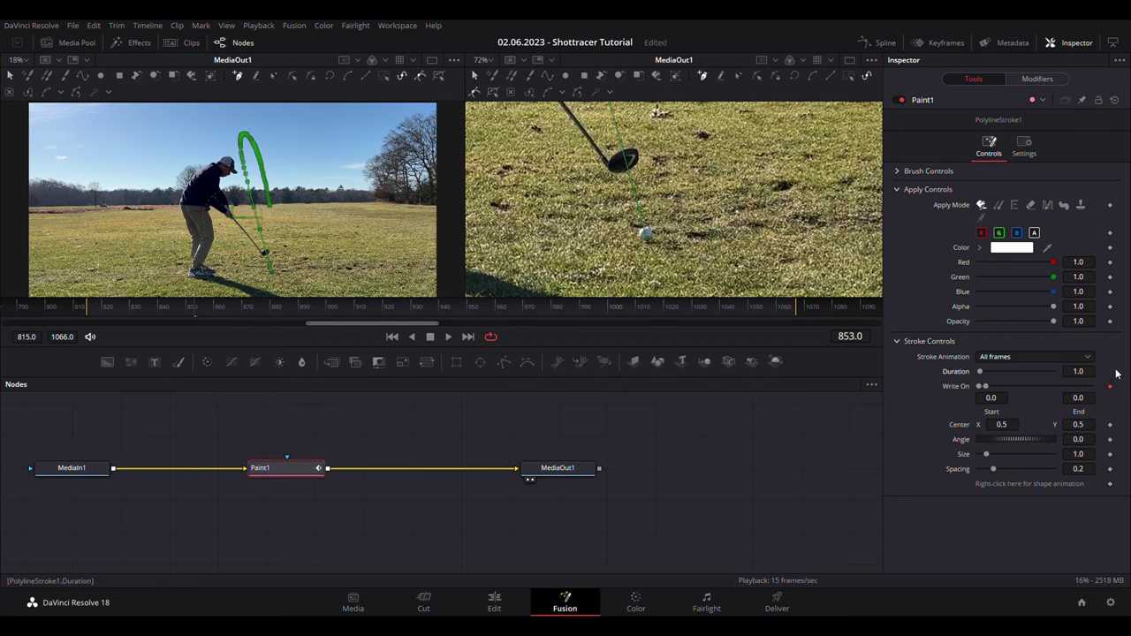
pyautogui.press('Right')
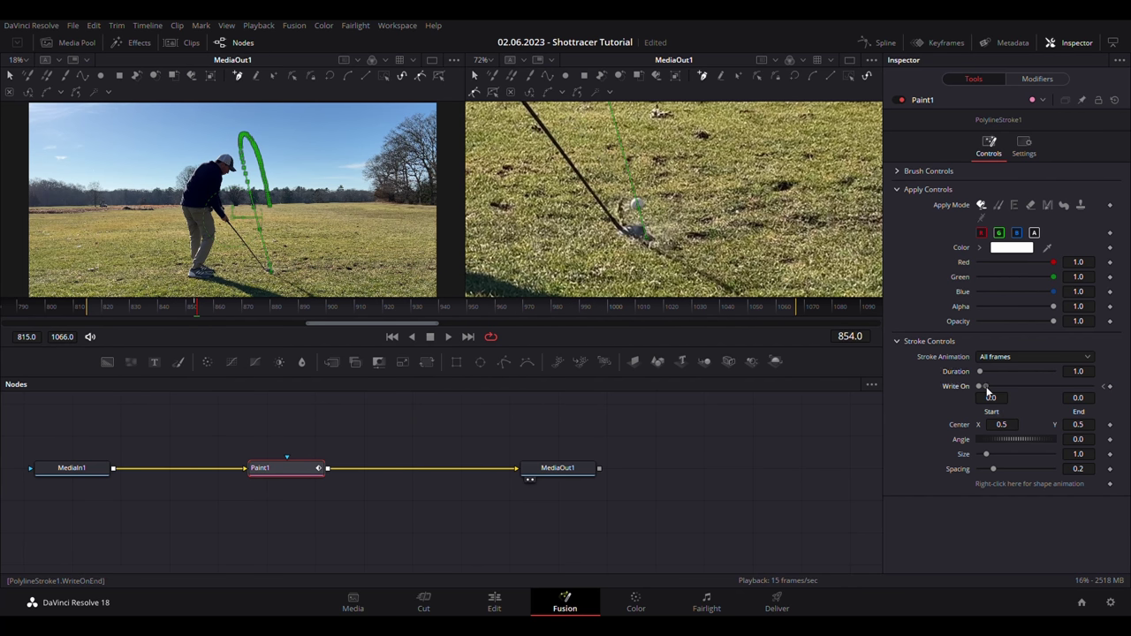
pyautogui.moveTo(986, 390); pyautogui.dragTo(989, 391)
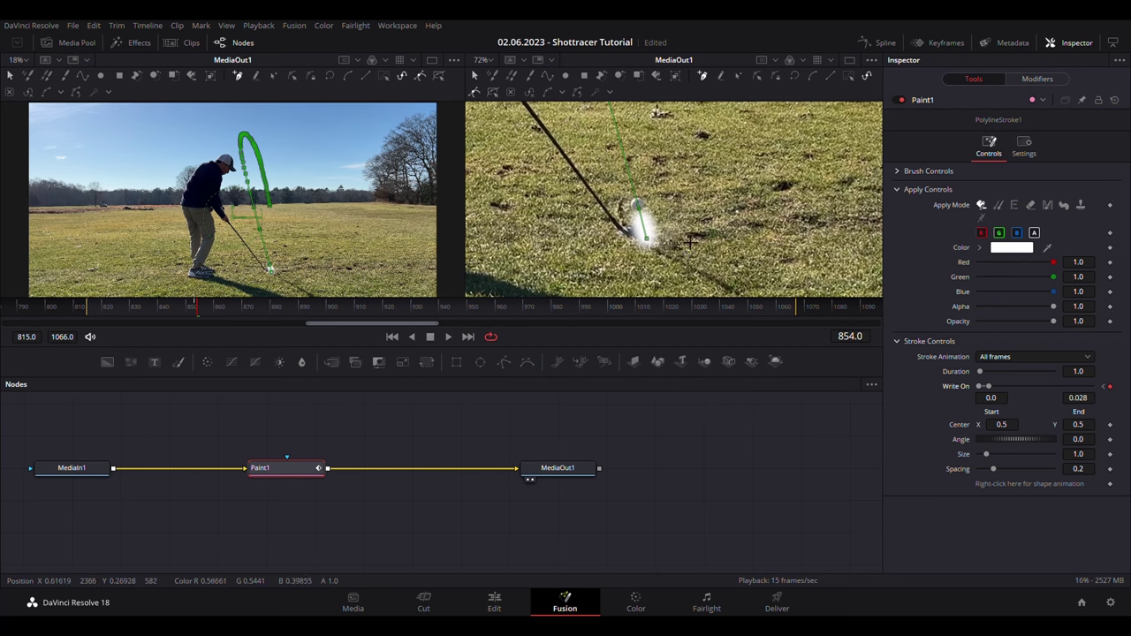
# Make the paint colour red and use a hard circular brush of size 0.005.
pyautogui.click(1008, 252)
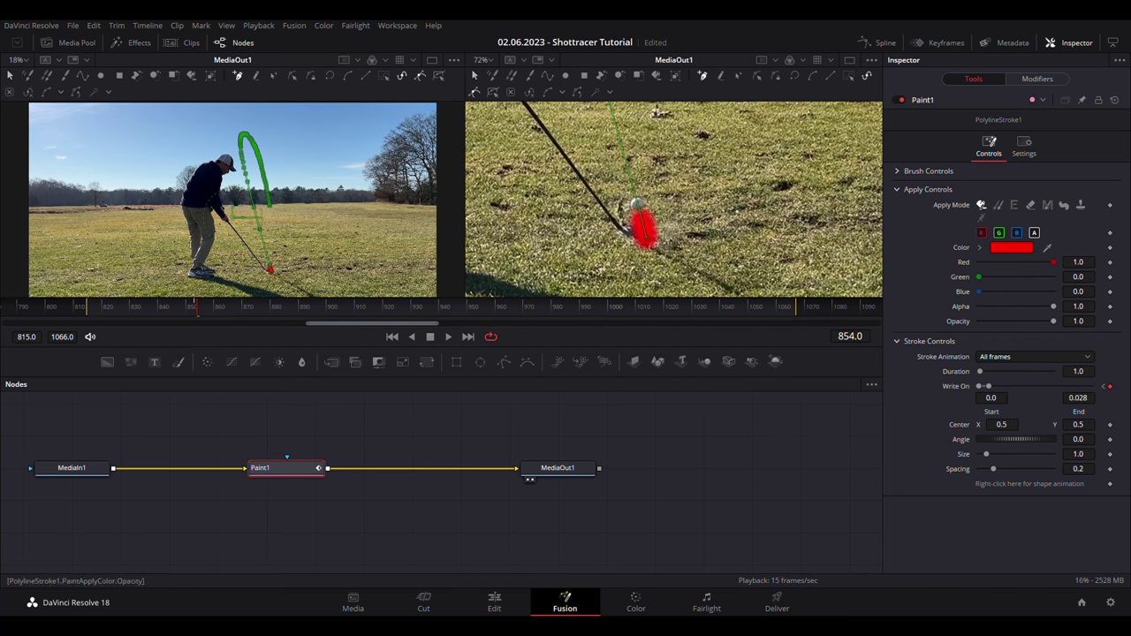
pyautogui.click(900, 173)
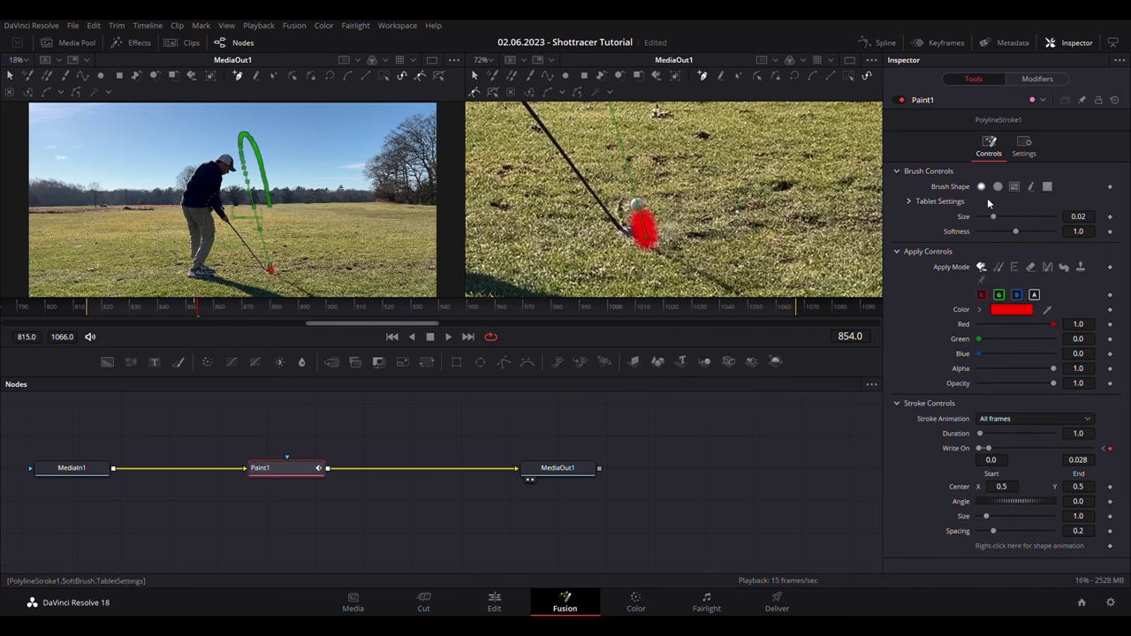
pyautogui.click(998, 188)
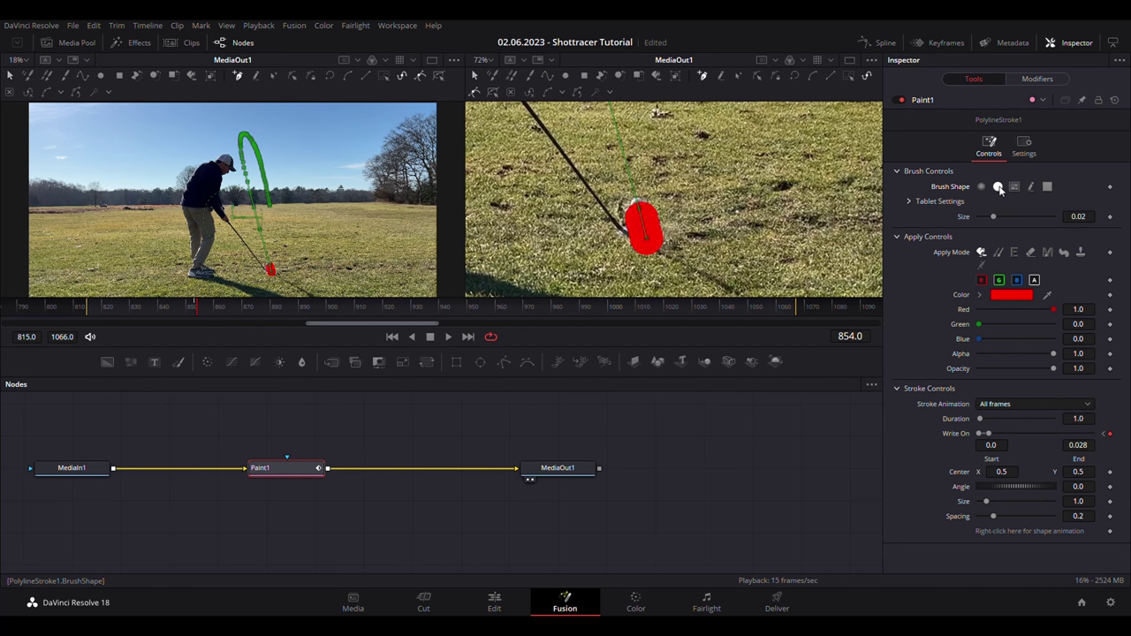
pyautogui.click(1079, 216)
pyautogui.press('BackSpace')
pyautogui.write('.005')
pyautogui.press('Return')
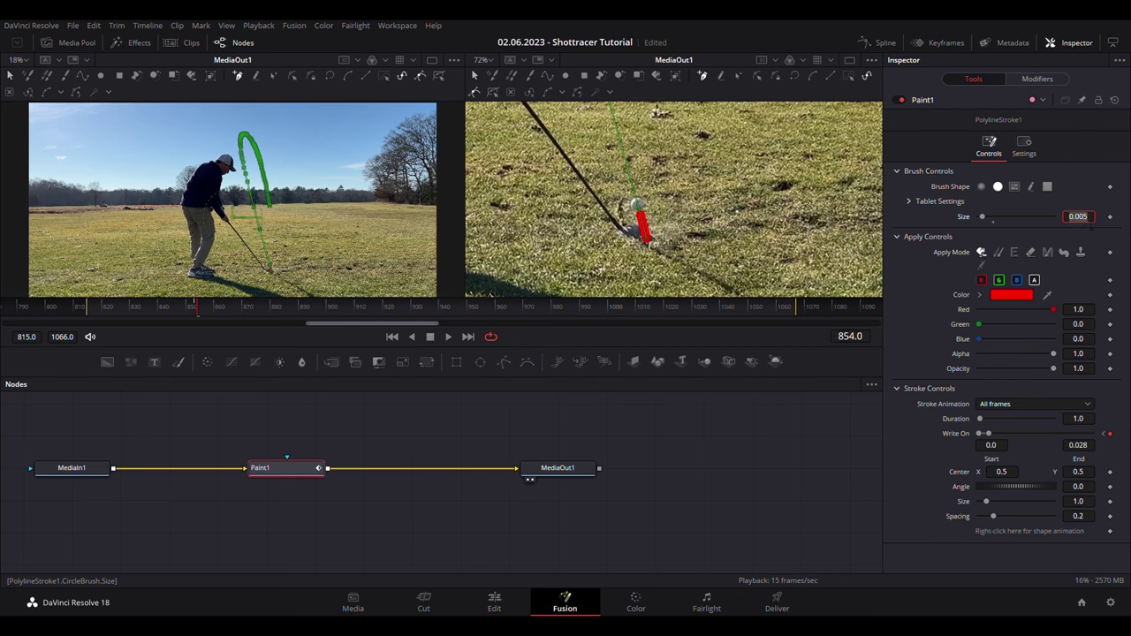
# Try brush sizes 1, 0.01 and 0.05, then settle back on 0.005.
pyautogui.click(1079, 219)
pyautogui.write('1')
pyautogui.press('Return')
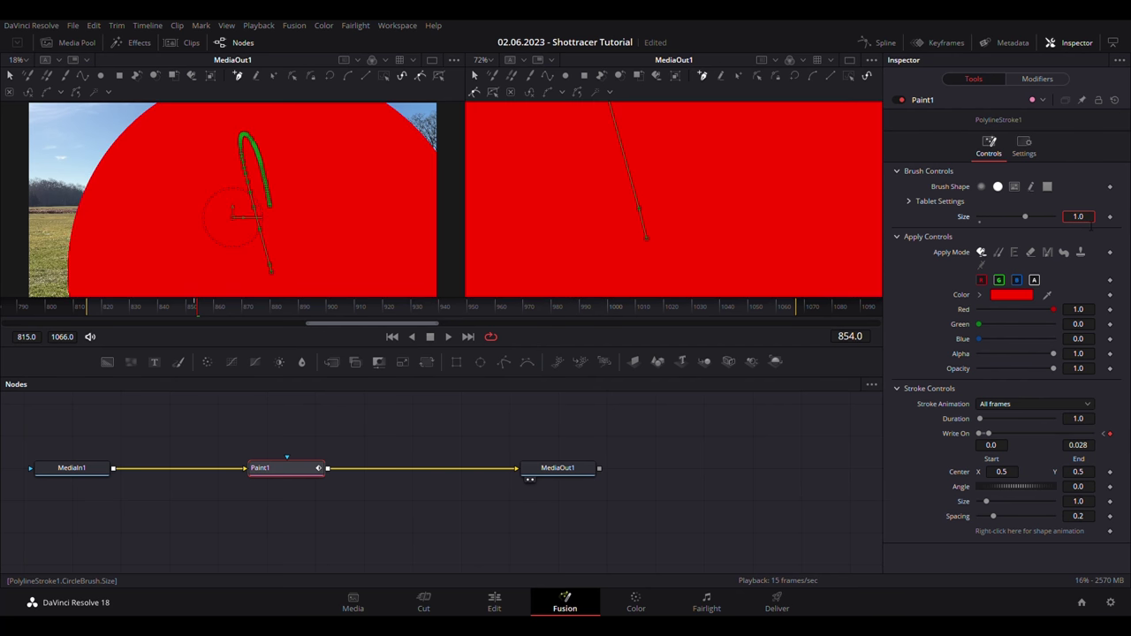
pyautogui.click(1090, 222)
pyautogui.press('BackSpace')
pyautogui.write('.01')
pyautogui.press('Return')
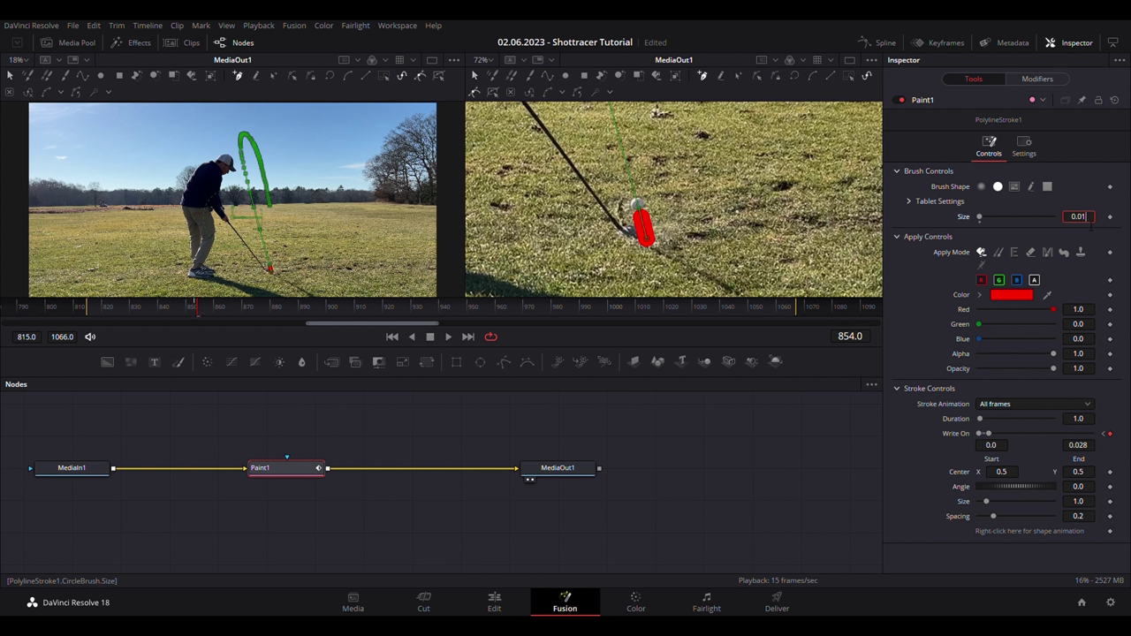
pyautogui.click(1090, 222)
pyautogui.write('.05')
pyautogui.press('Return')
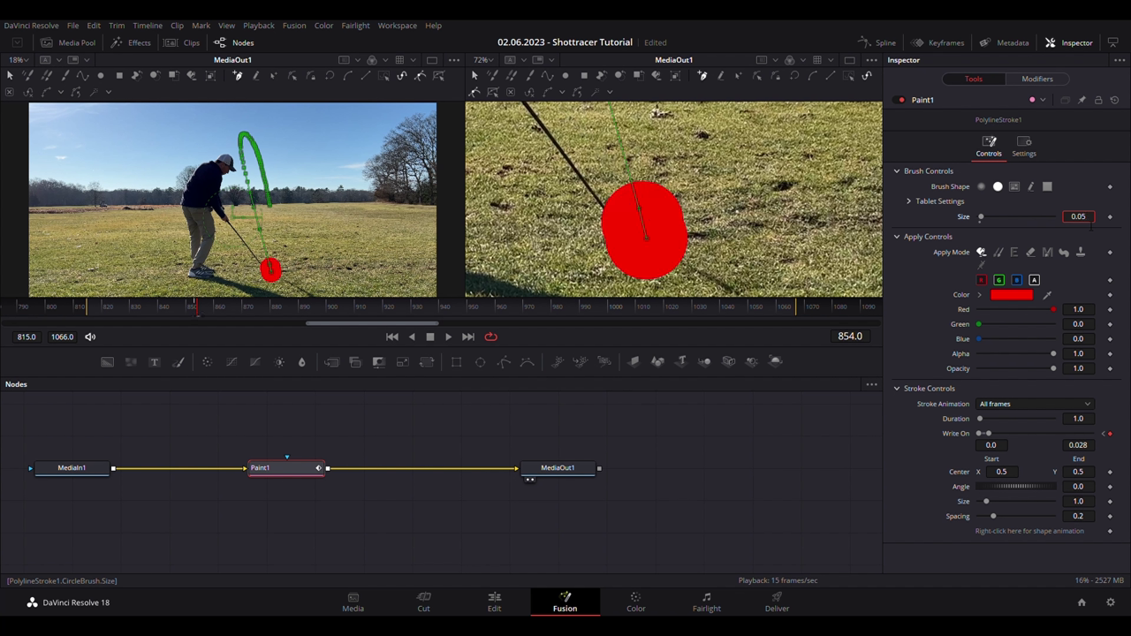
pyautogui.doubleClick(1091, 226)
pyautogui.write('.005')
pyautogui.press('Return')
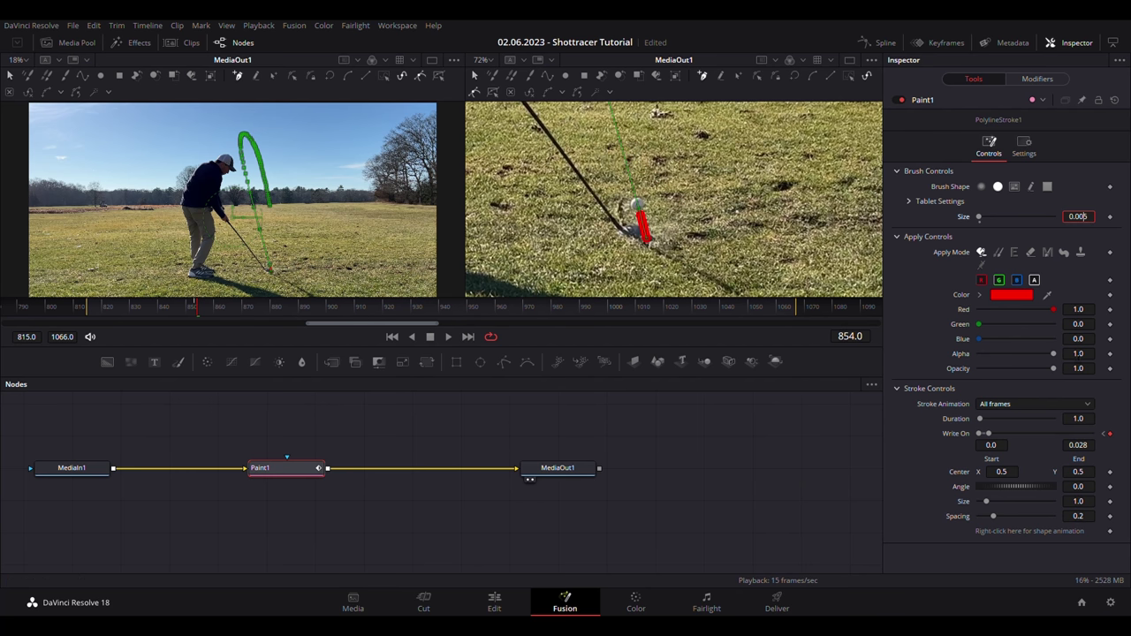
pyautogui.click(1079, 368)
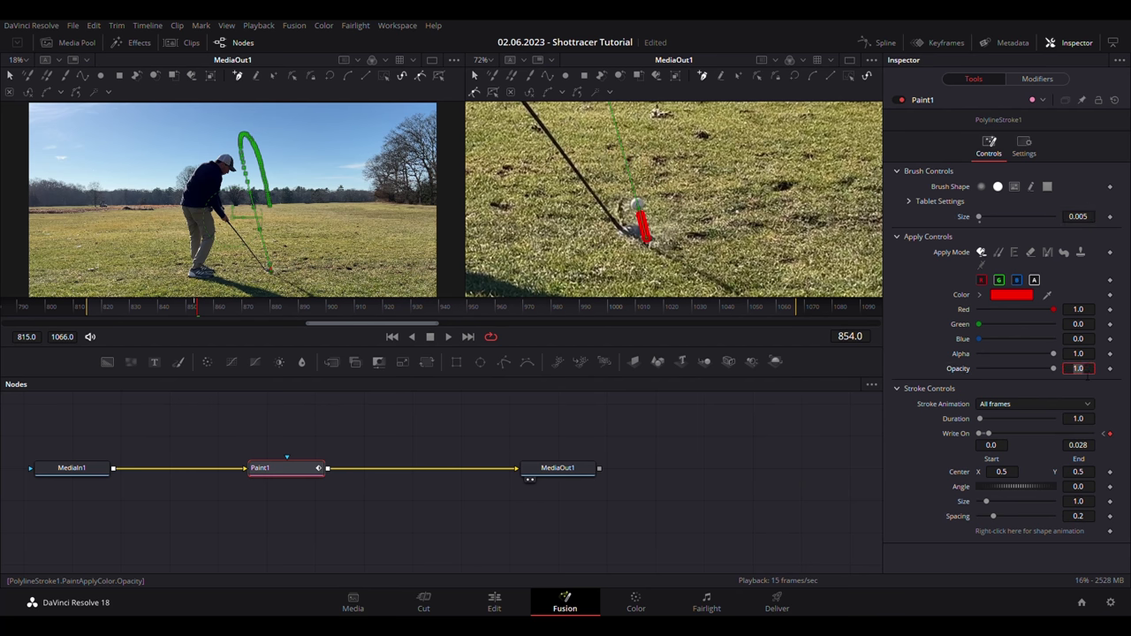
# Set the tracer's Opacity to 0.25, correcting the mistyped 0.025, and leave Duration unchanged.
pyautogui.press('BackSpace')
pyautogui.write('.025')
pyautogui.press('Tab')
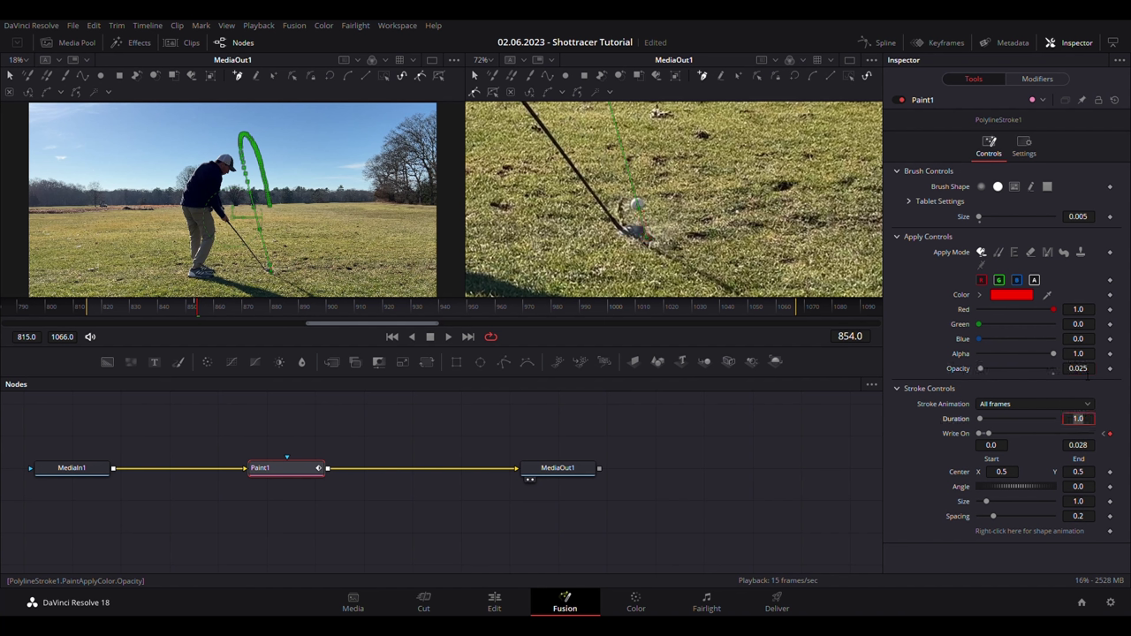
pyautogui.hotkey('shift', 'Tab')
pyautogui.press('BackSpace')
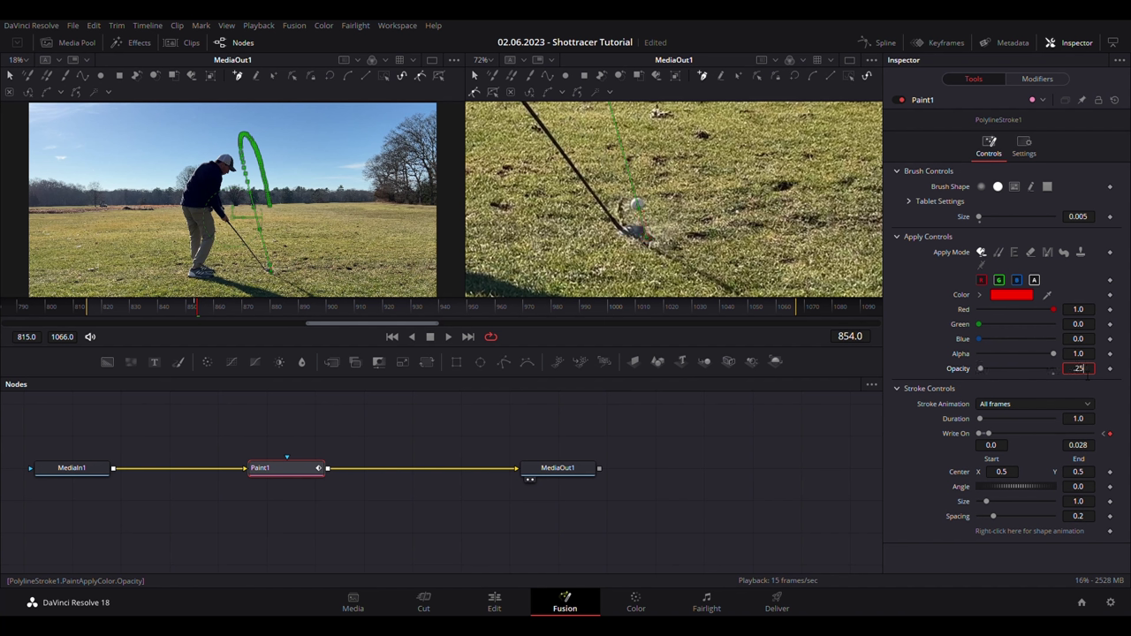
pyautogui.write('.25')
pyautogui.press('Tab')
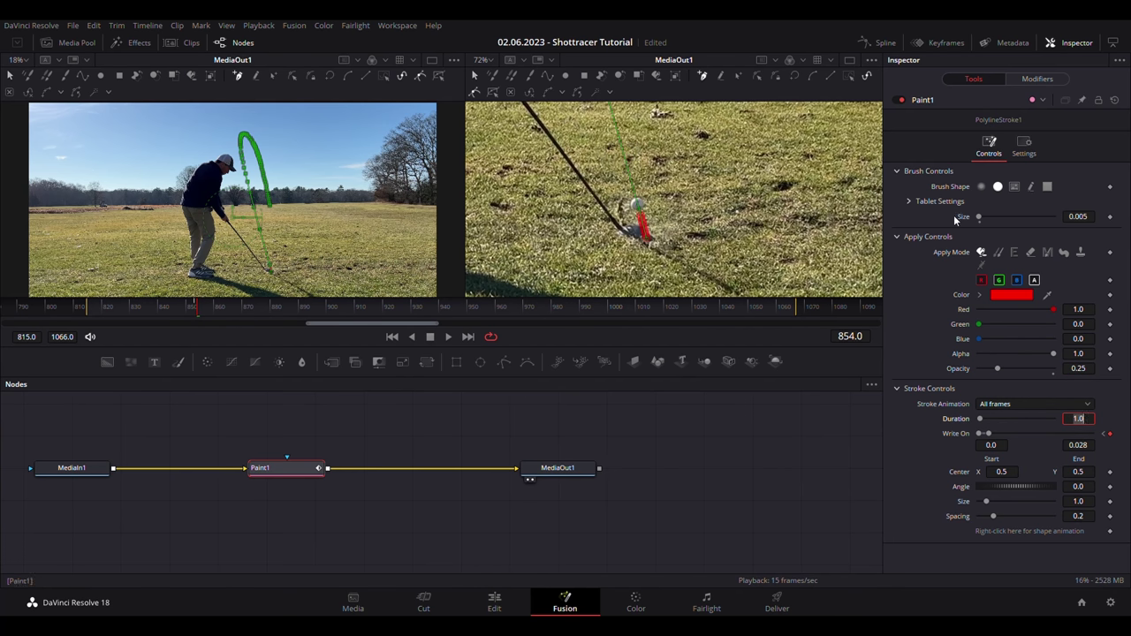
pyautogui.scroll(2, 746, 233)
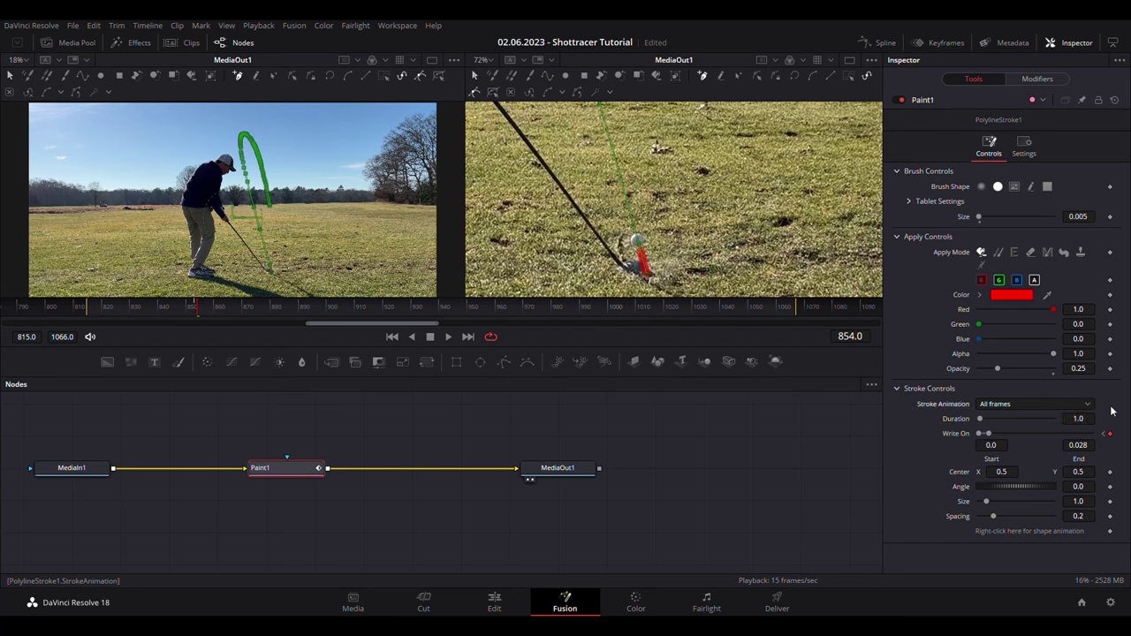
pyautogui.press('Return')
# Keyframe the Write On end frame by frame from frame 855 so the stroke follows the ball.
pyautogui.press('Right')
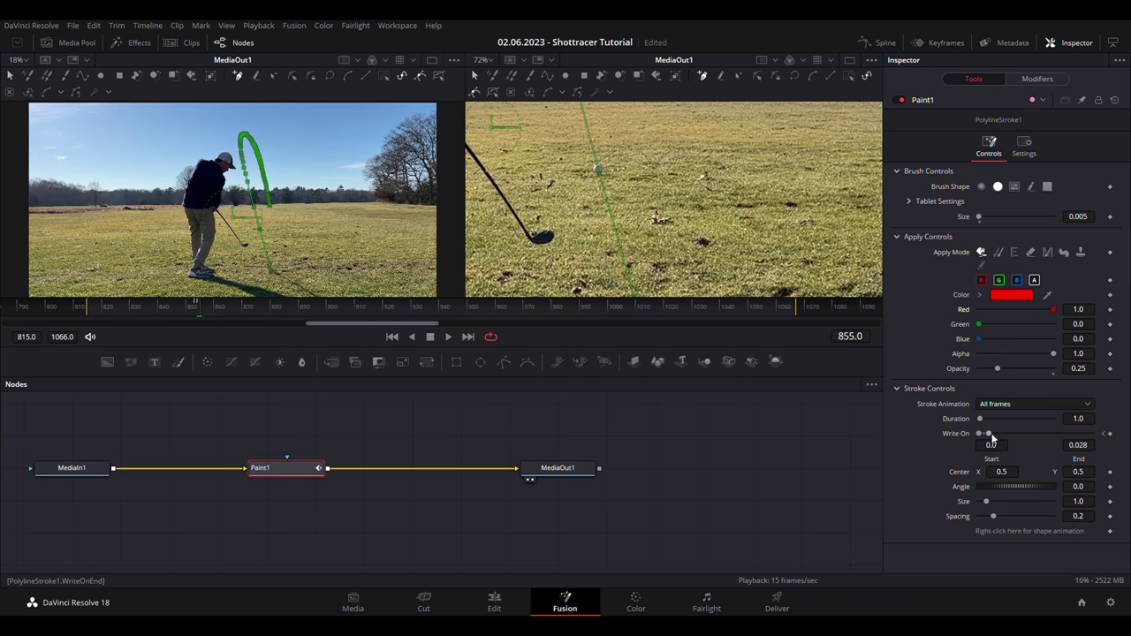
pyautogui.moveTo(988, 433); pyautogui.dragTo(1007, 437)
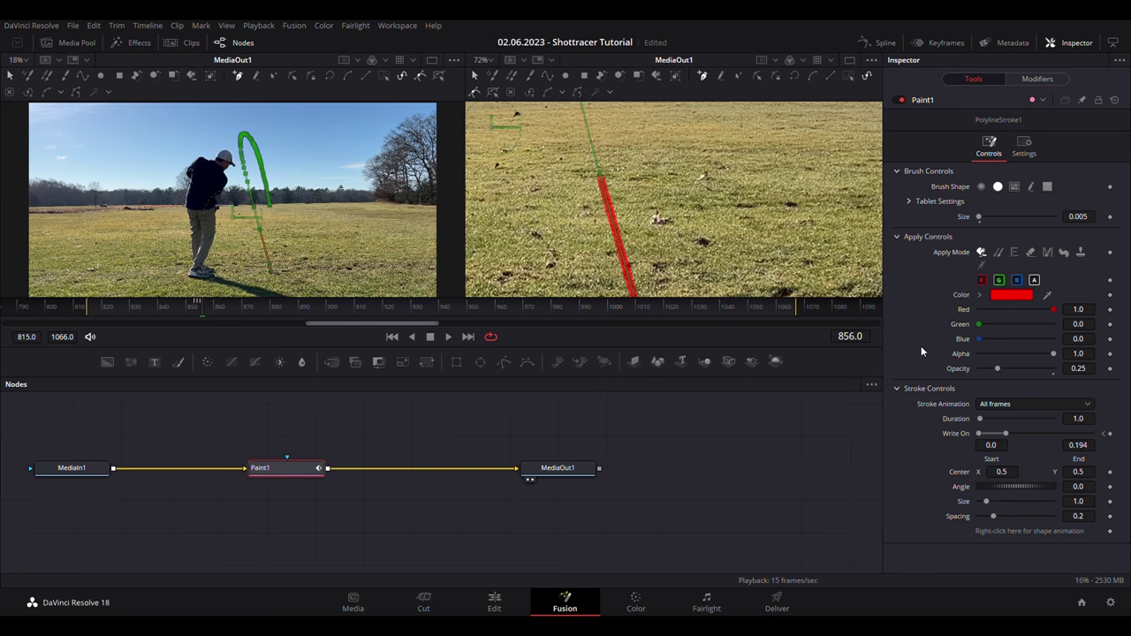
pyautogui.press('Right')
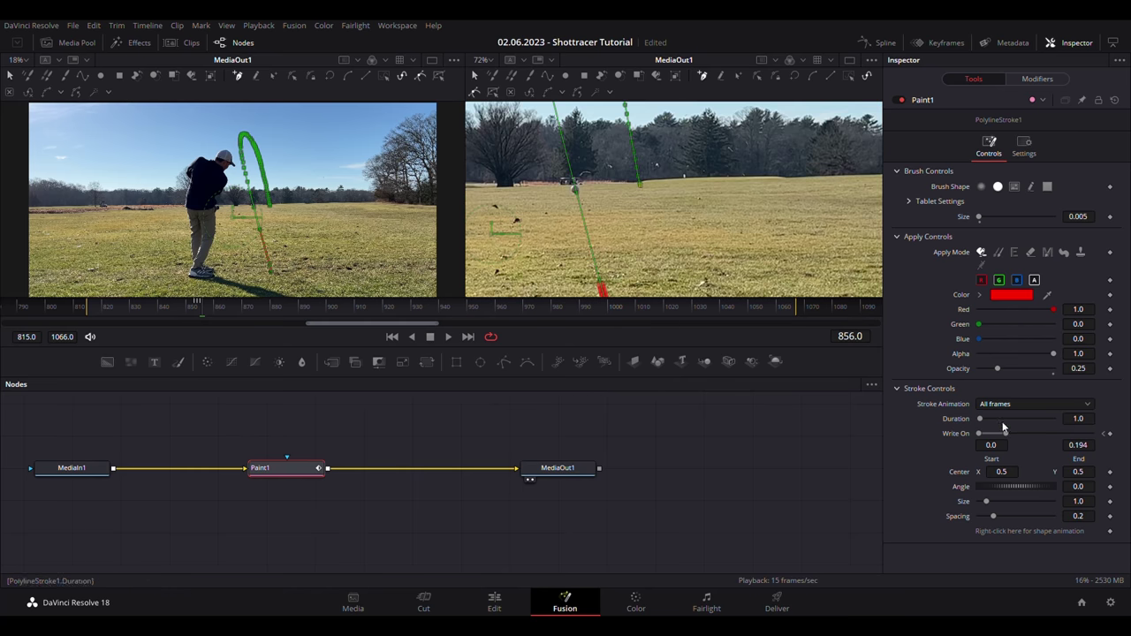
pyautogui.moveTo(1007, 436); pyautogui.dragTo(1018, 434)
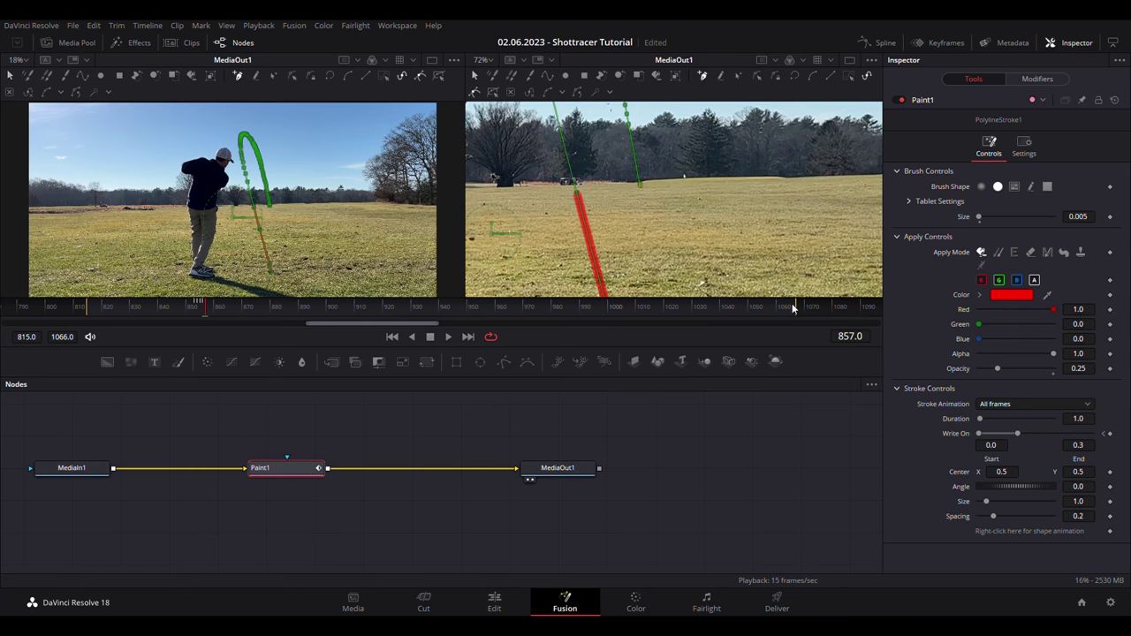
pyautogui.press('Right')
pyautogui.moveTo(1018, 432); pyautogui.dragTo(1025, 435)
pyautogui.press('Right')
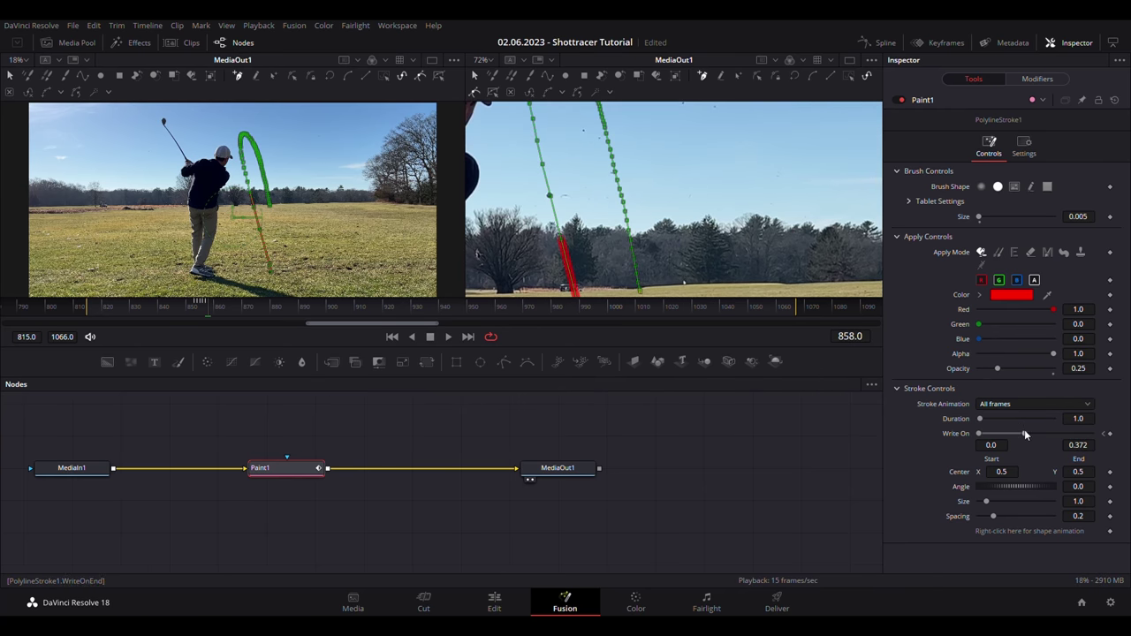
pyautogui.moveTo(1024, 433); pyautogui.dragTo(1031, 432)
# Keep keyframing the tracer end along the ball's flight until Write On end reaches 1.0.
pyautogui.press('Right')
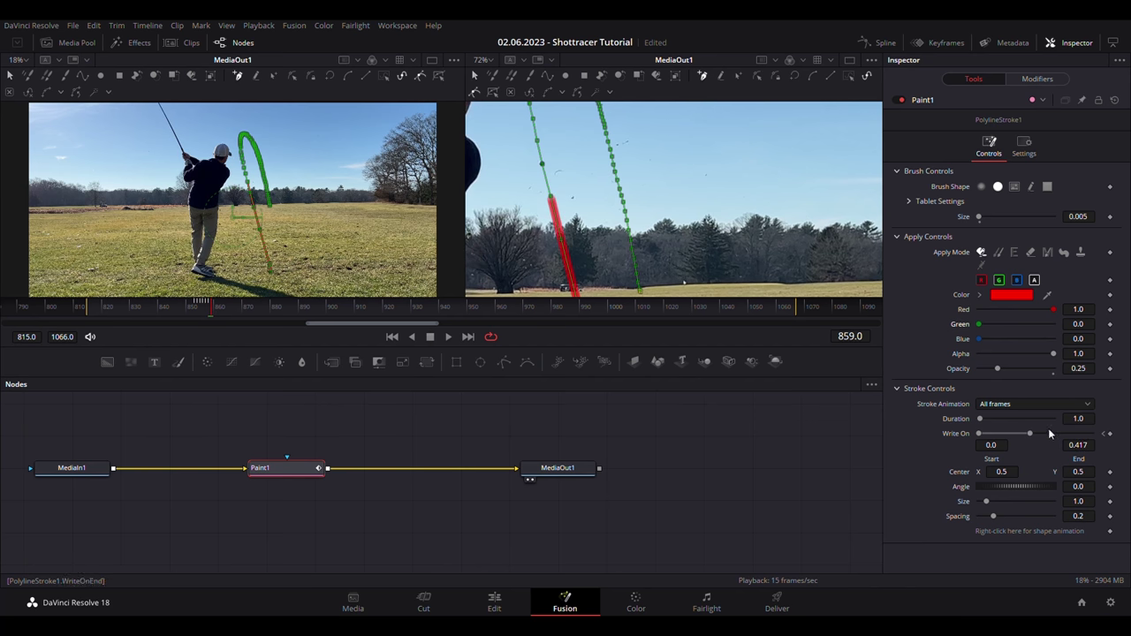
pyautogui.moveTo(1031, 434); pyautogui.dragTo(1036, 434)
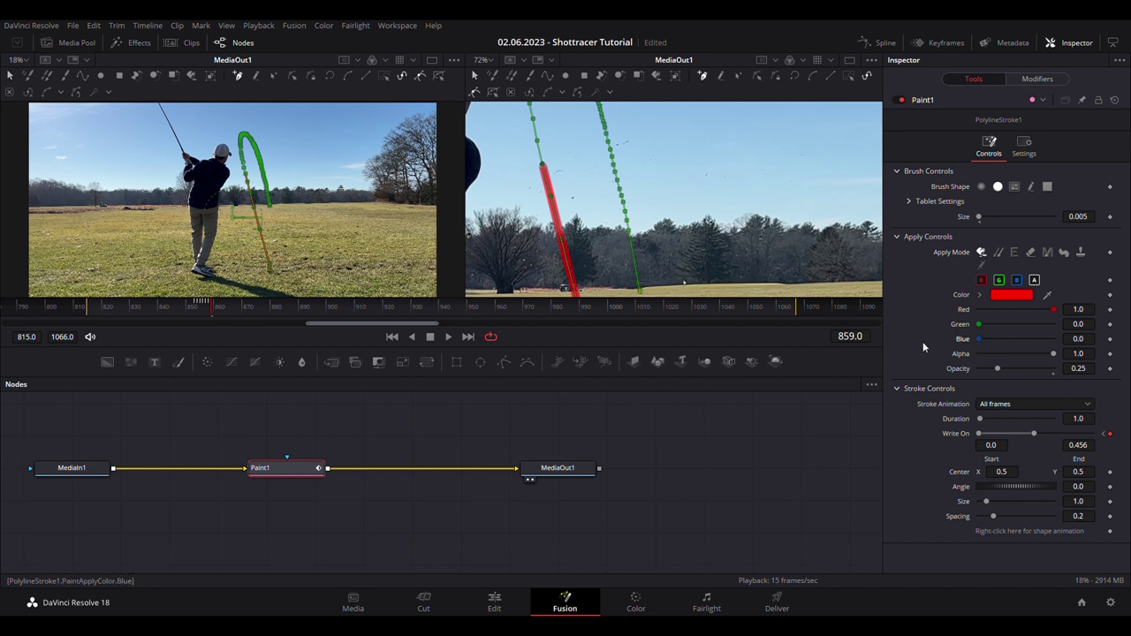
pyautogui.scroll(2, 518, 141)
pyautogui.moveTo(1034, 433); pyautogui.dragTo(1039, 432)
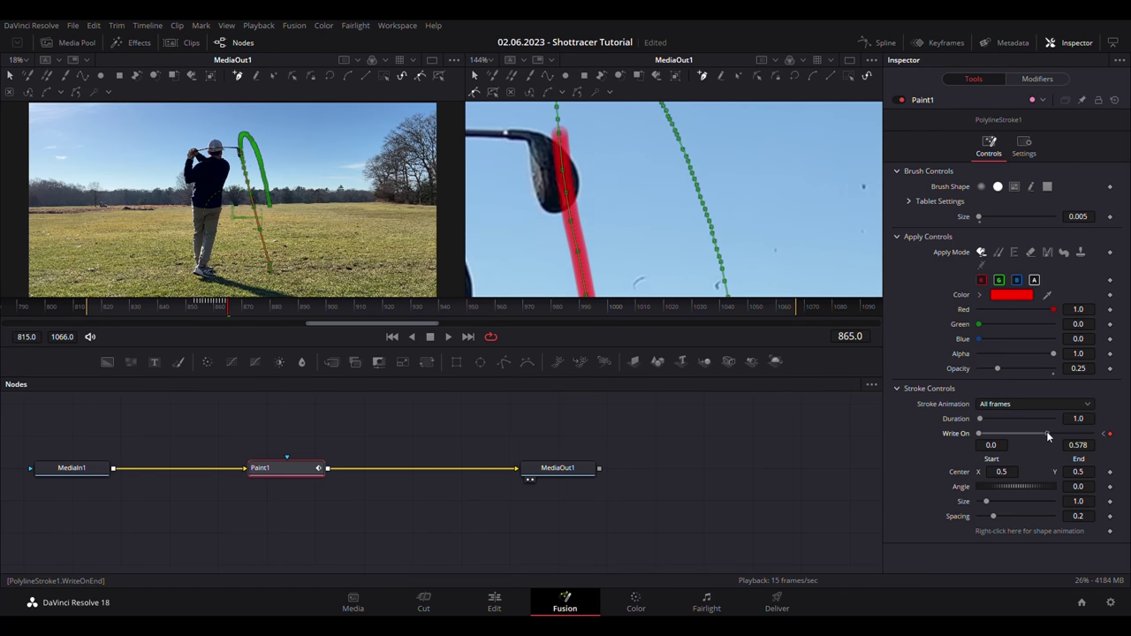
pyautogui.scroll(2, 565, 195)
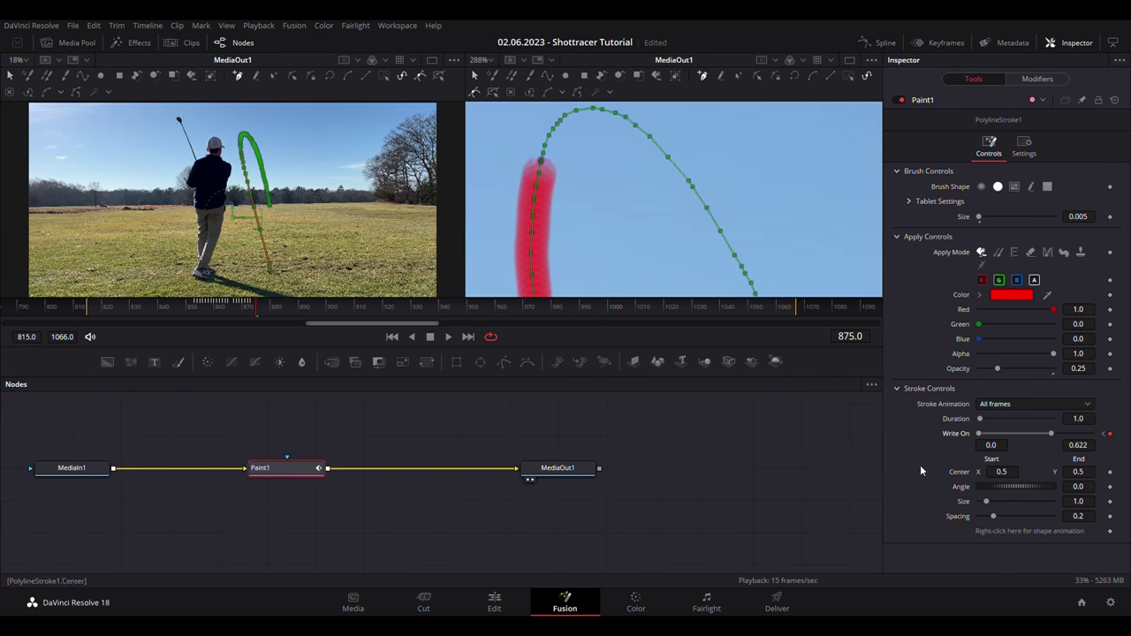
pyautogui.moveTo(1049, 433); pyautogui.dragTo(1052, 440)
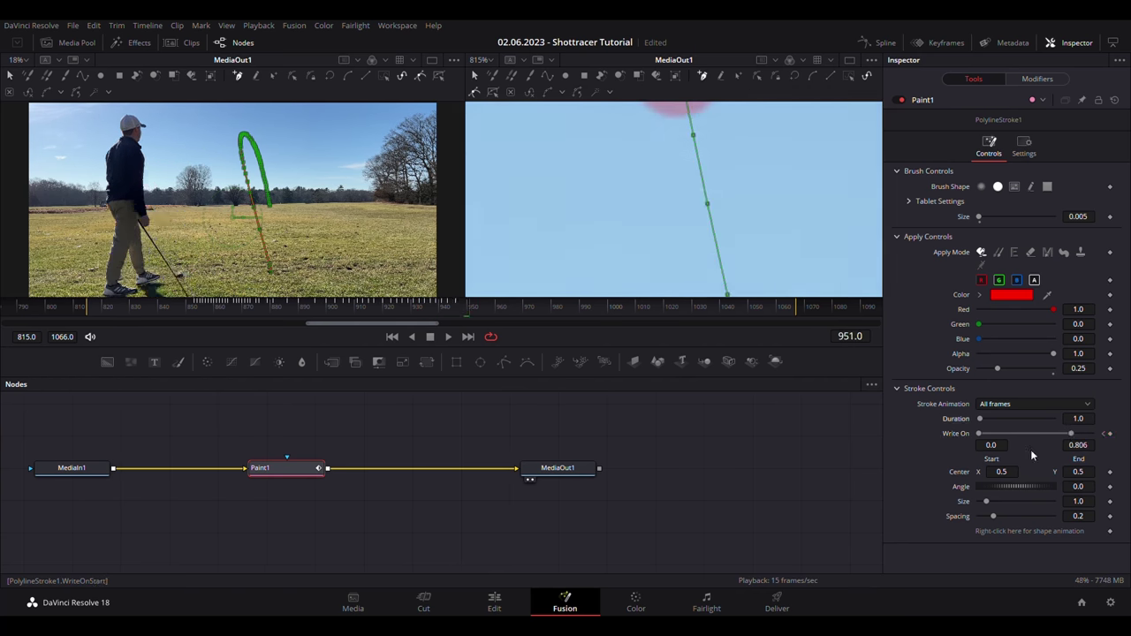
pyautogui.scroll(-5, 662, 126)
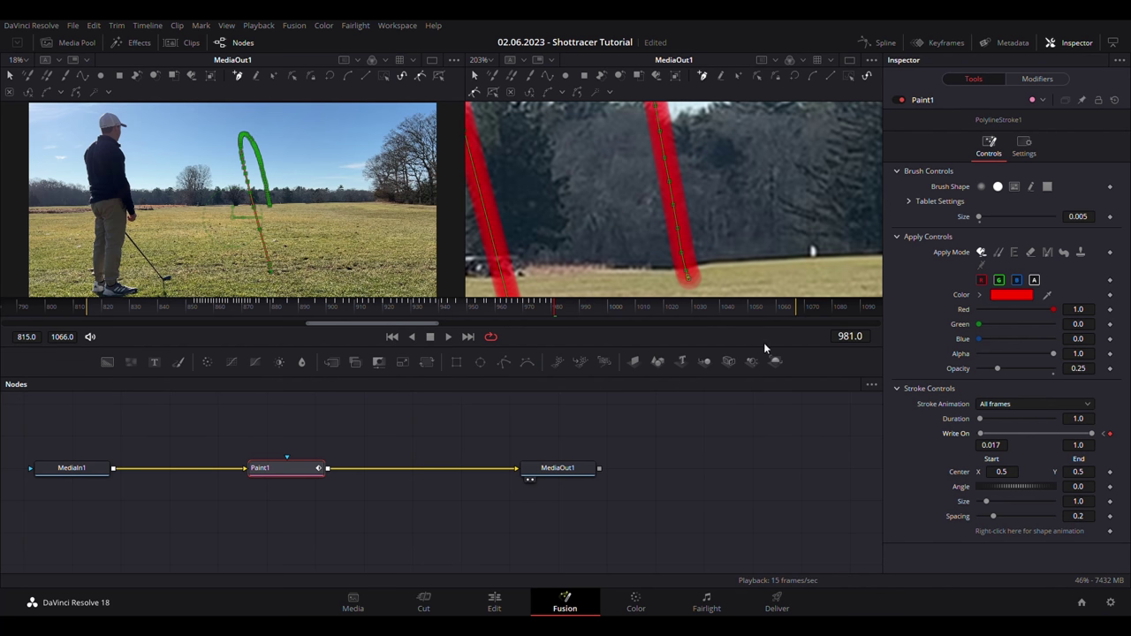
pyautogui.scroll(-2, 718, 276)
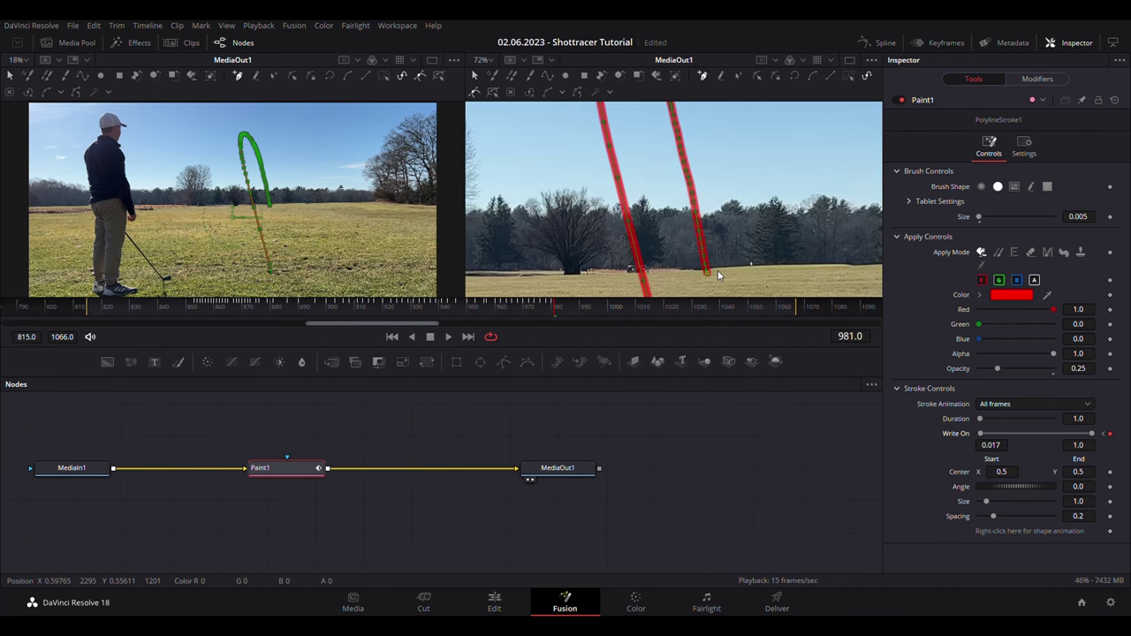
pyautogui.scroll(-2, 717, 270)
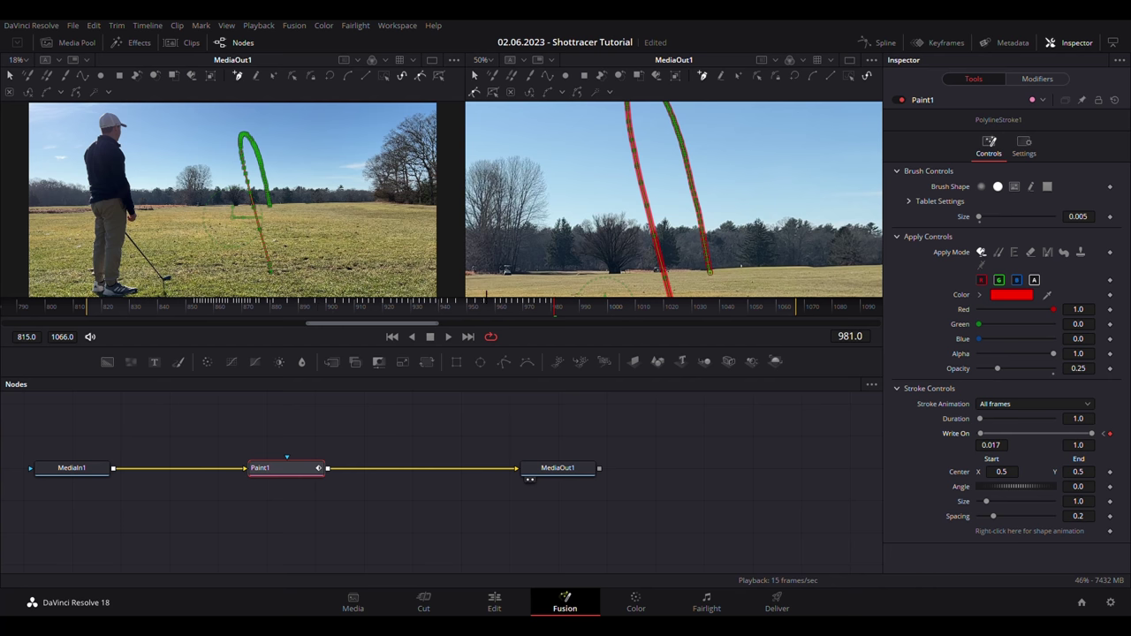
pyautogui.scroll(-4, 579, 256)
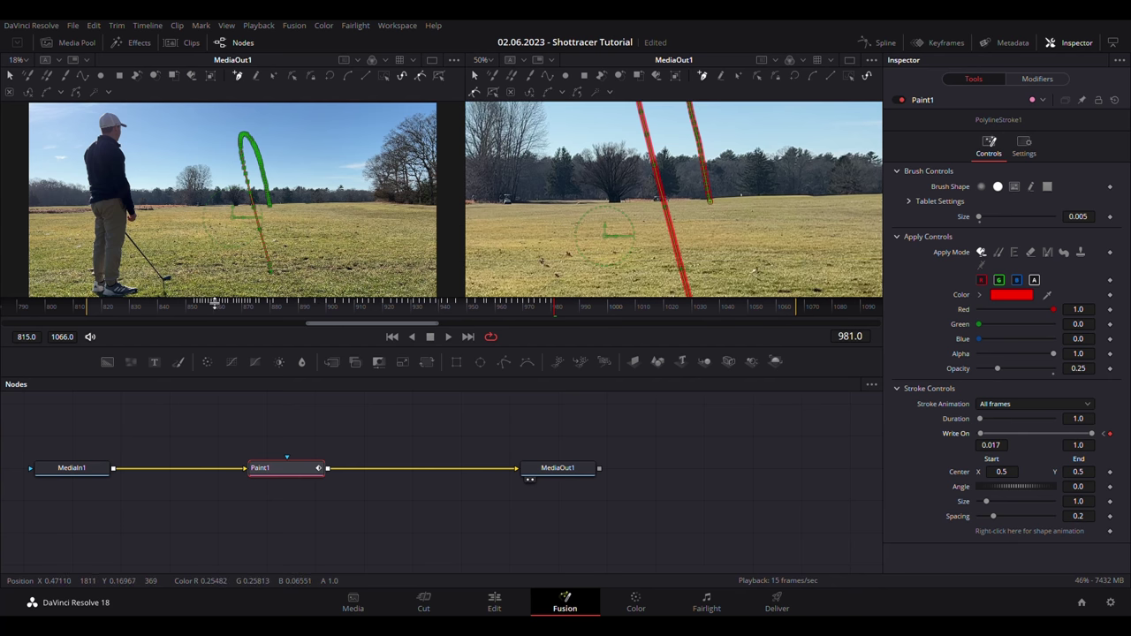
# In a single wide viewer, play the tracer from frame 852, then check frames 852 and 981.
pyautogui.click(193, 306)
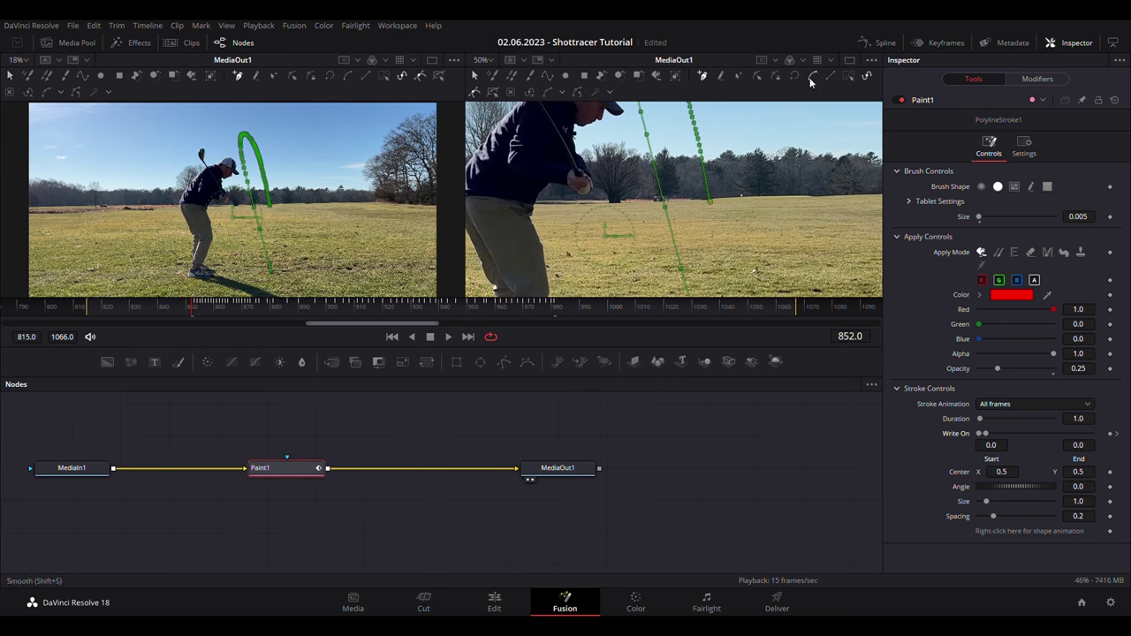
pyautogui.click(850, 59)
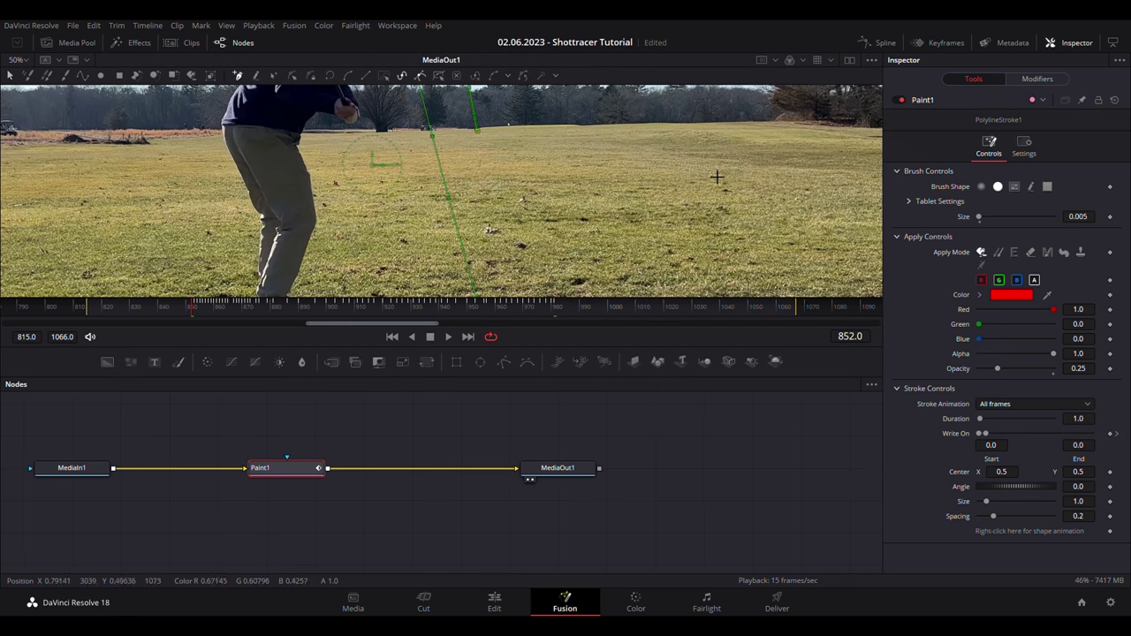
pyautogui.scroll(-2, 674, 172)
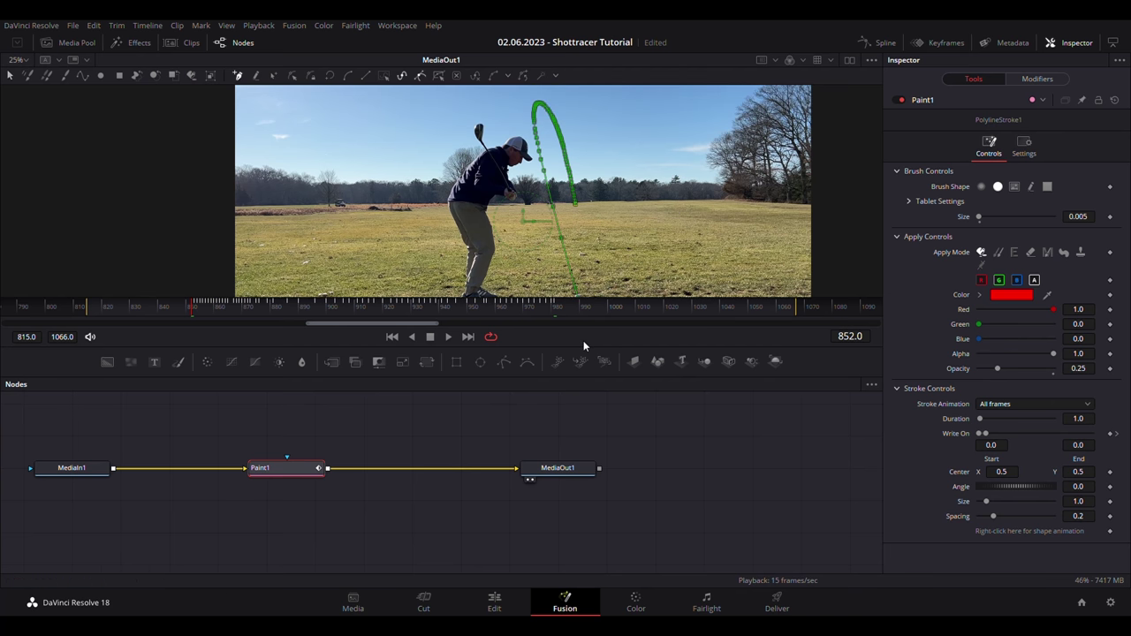
pyautogui.press('space')
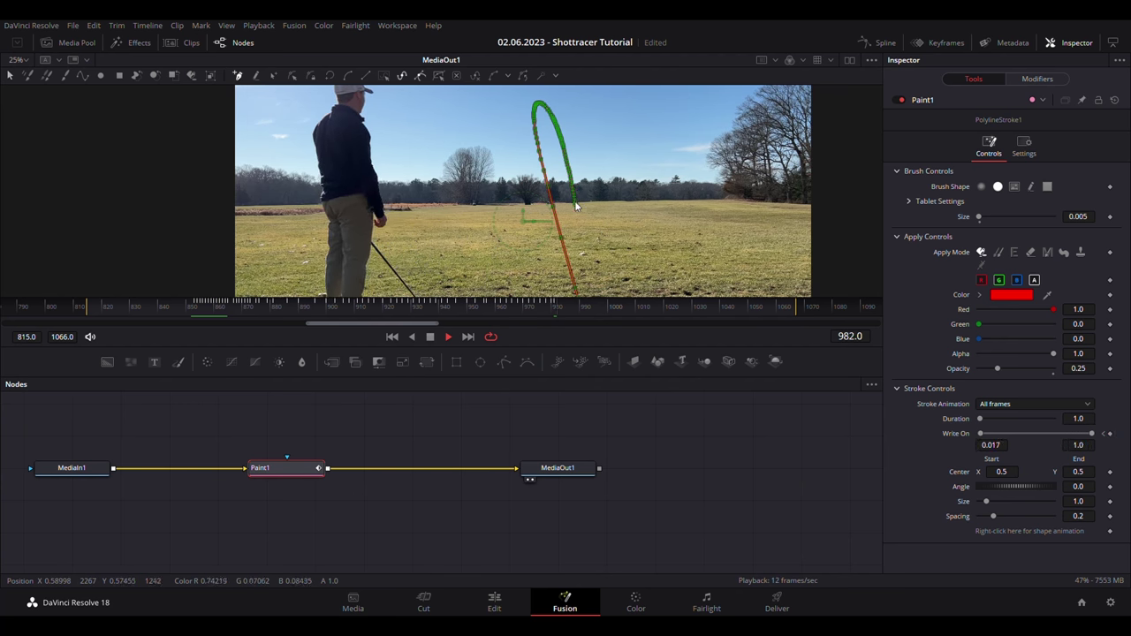
pyautogui.click(431, 337)
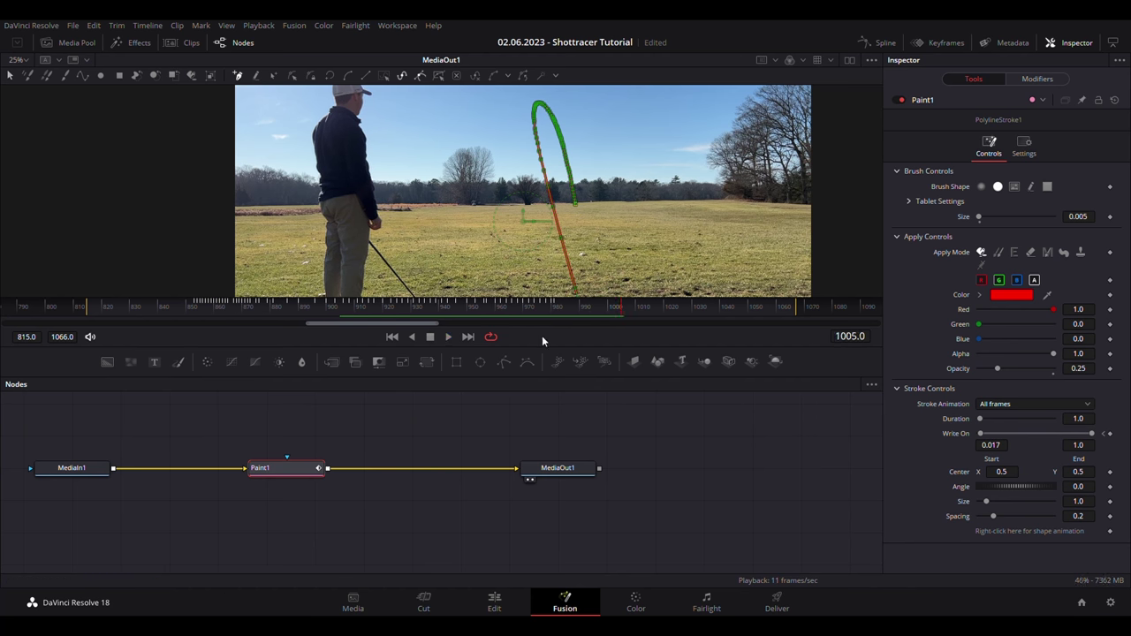
pyautogui.click(193, 304)
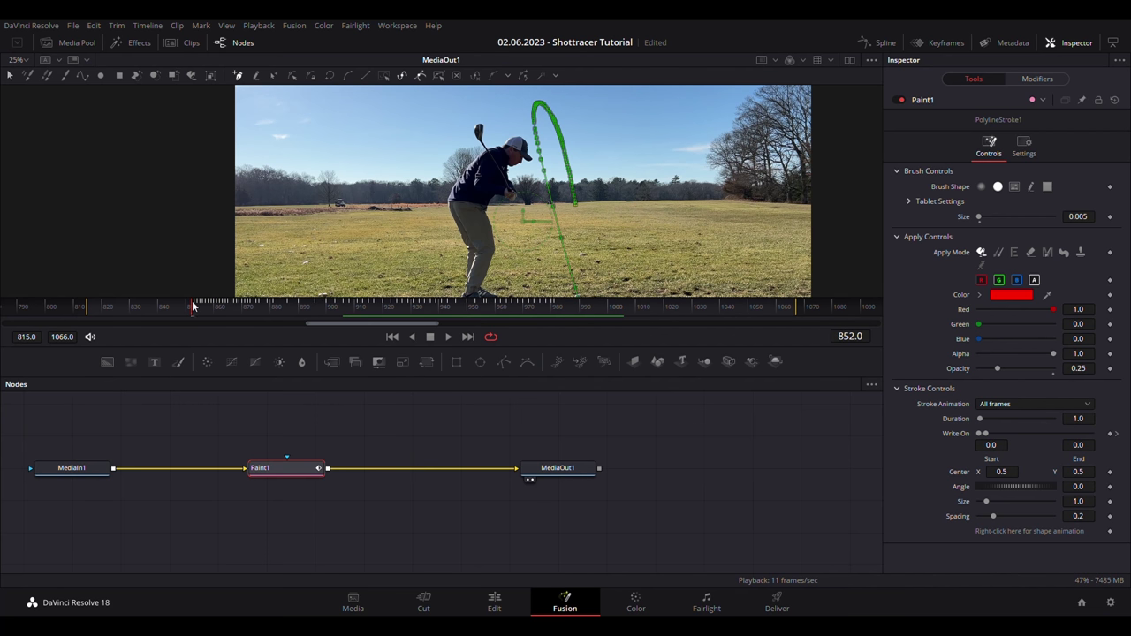
pyautogui.click(553, 302)
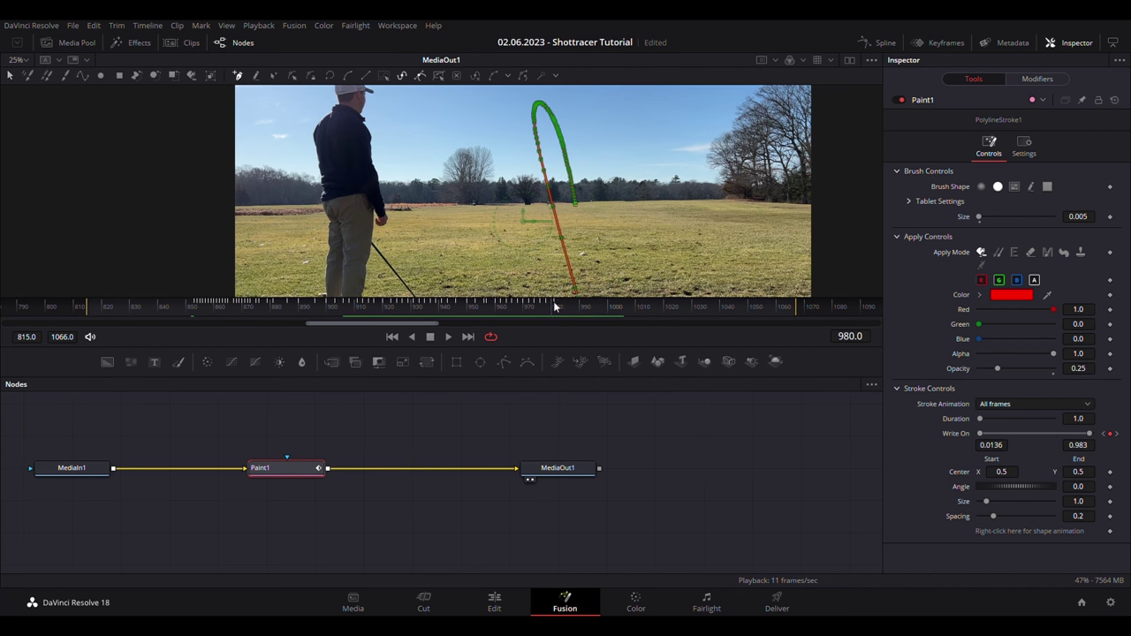
pyautogui.moveTo(554, 304); pyautogui.dragTo(556, 306)
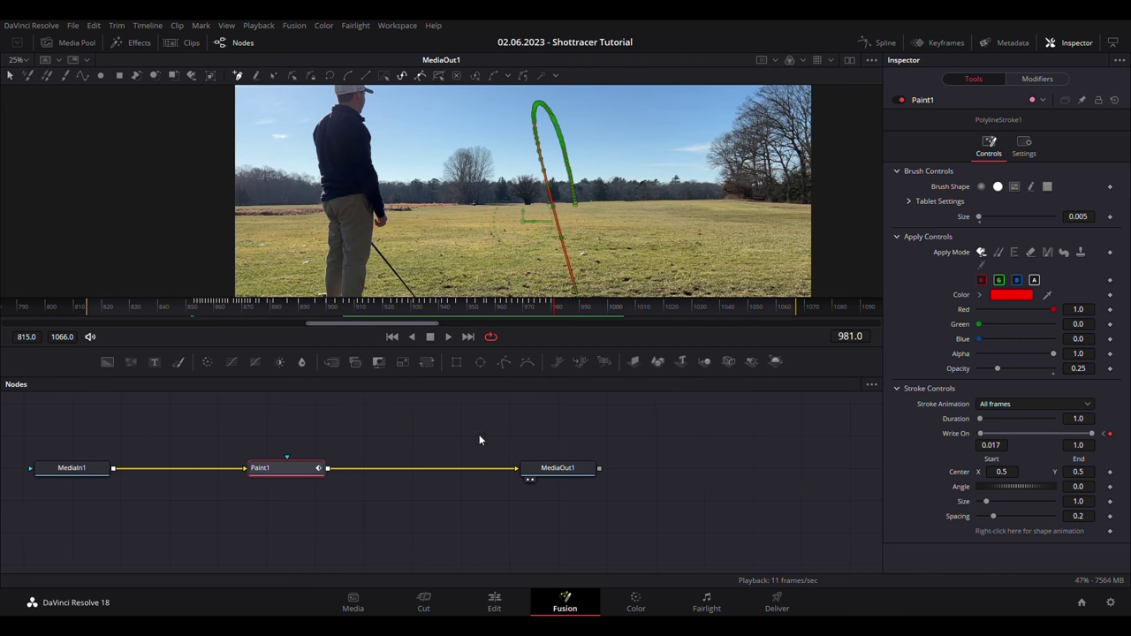
# On the Edit page, play Timeline 1 from 01:00:00:00 to watch the red tracer.
pyautogui.click(487, 602)
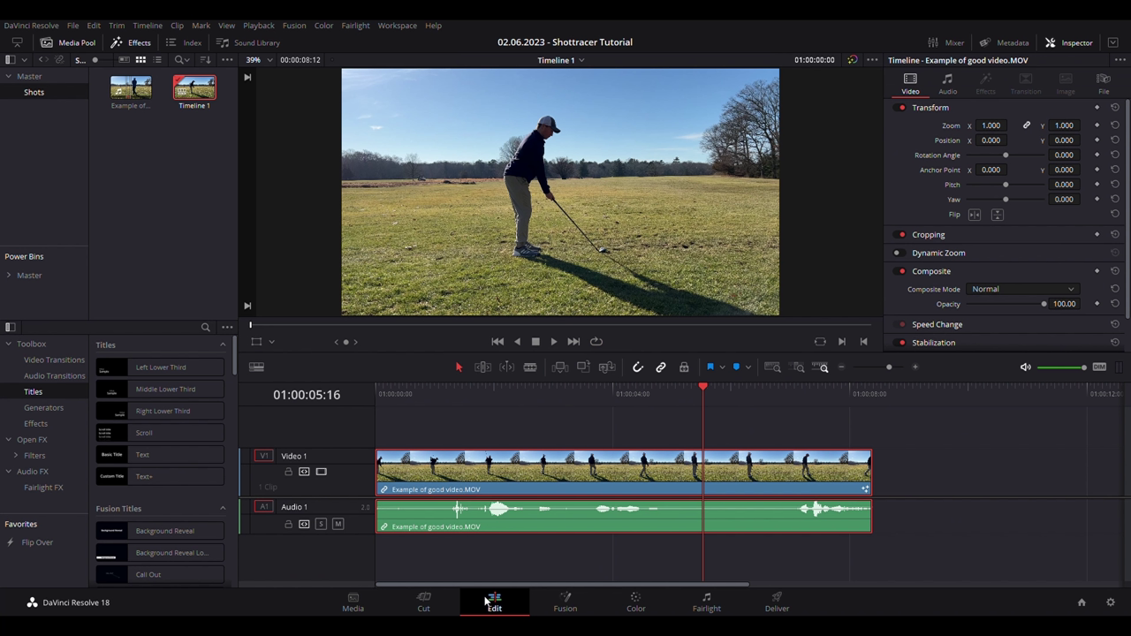
pyautogui.click(397, 388)
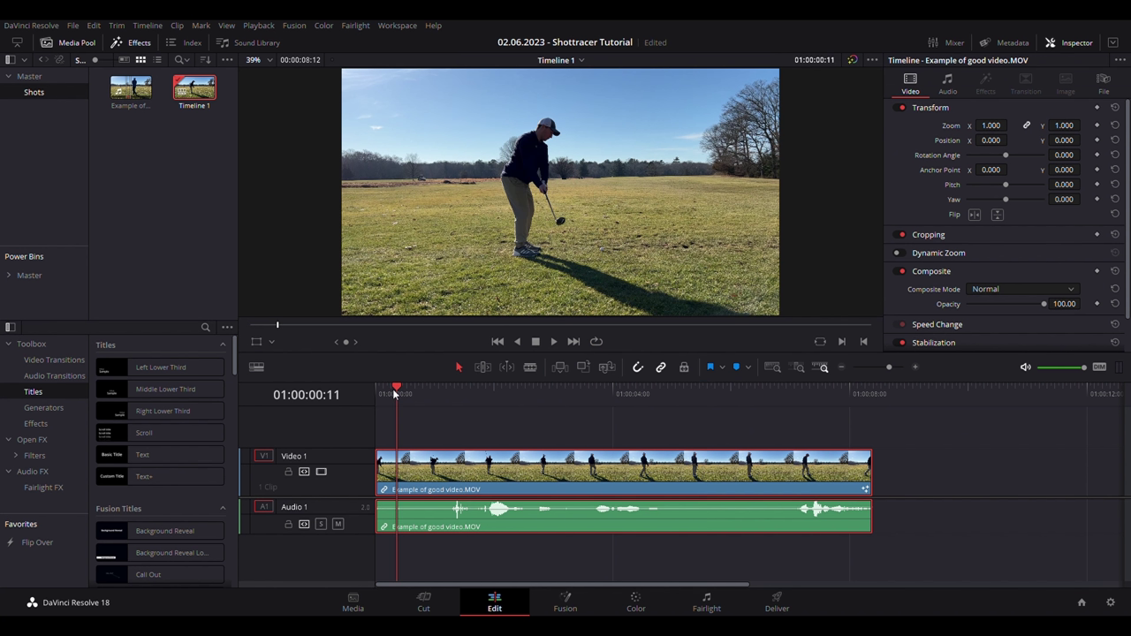
pyautogui.click(380, 389)
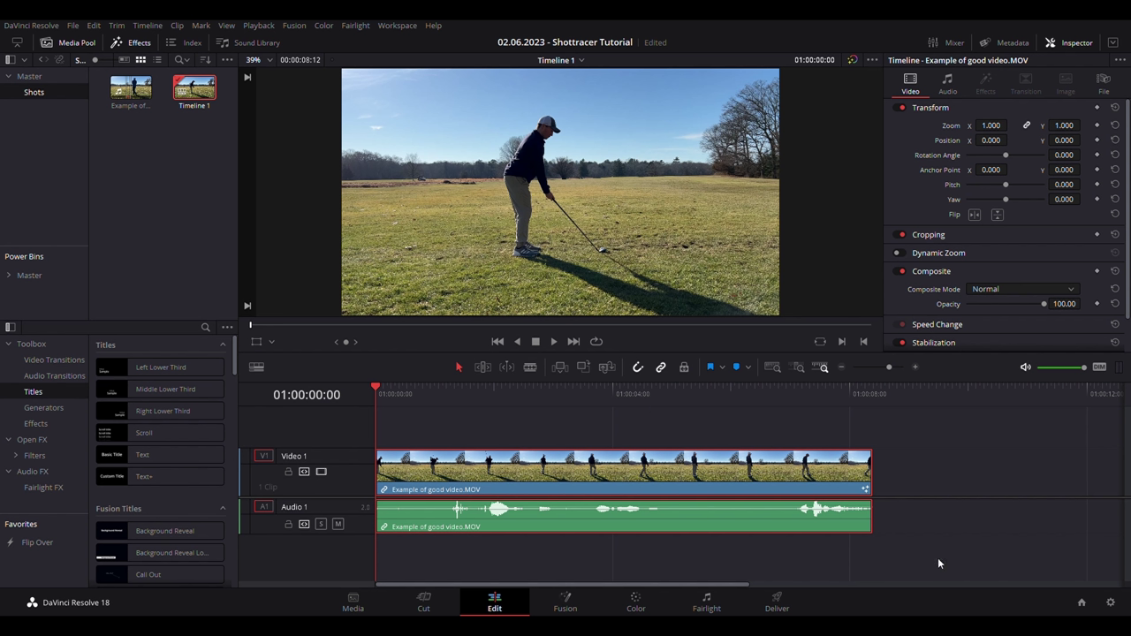
pyautogui.click(440, 404)
pyautogui.press('Home')
pyautogui.press('space')
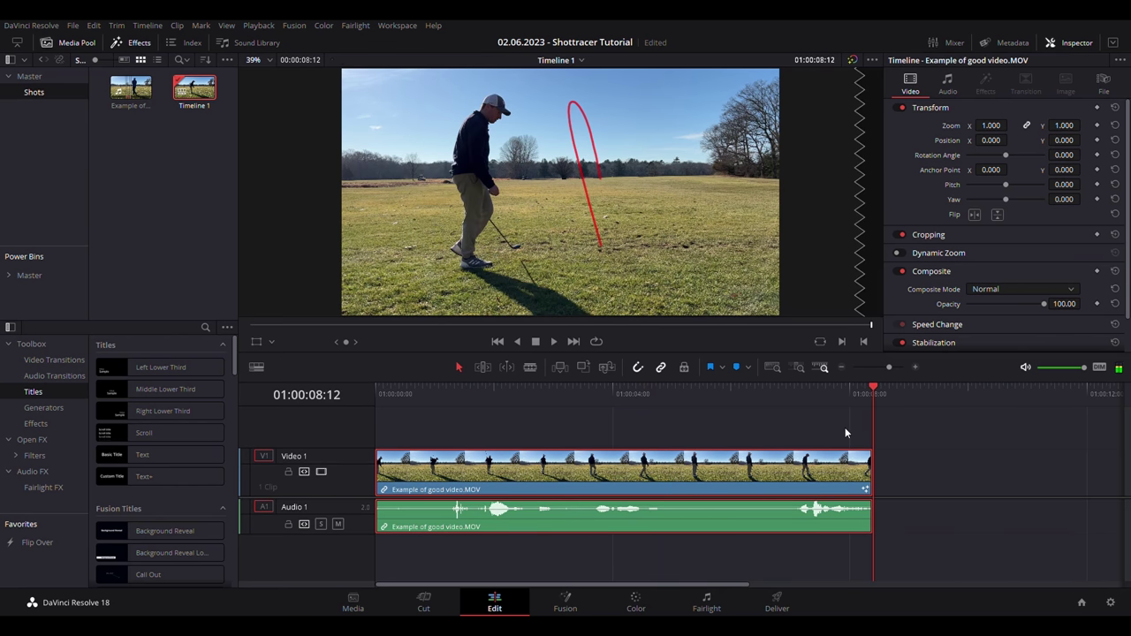
# Return the Timeline 1 playhead to 01:00:00:00.
pyautogui.click(378, 396)
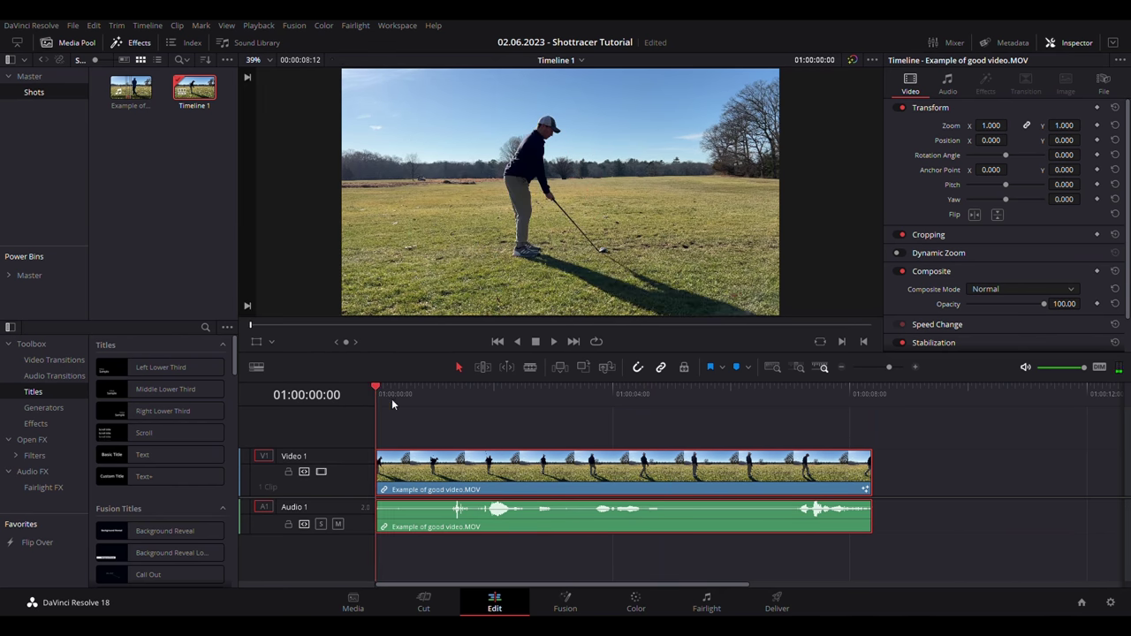